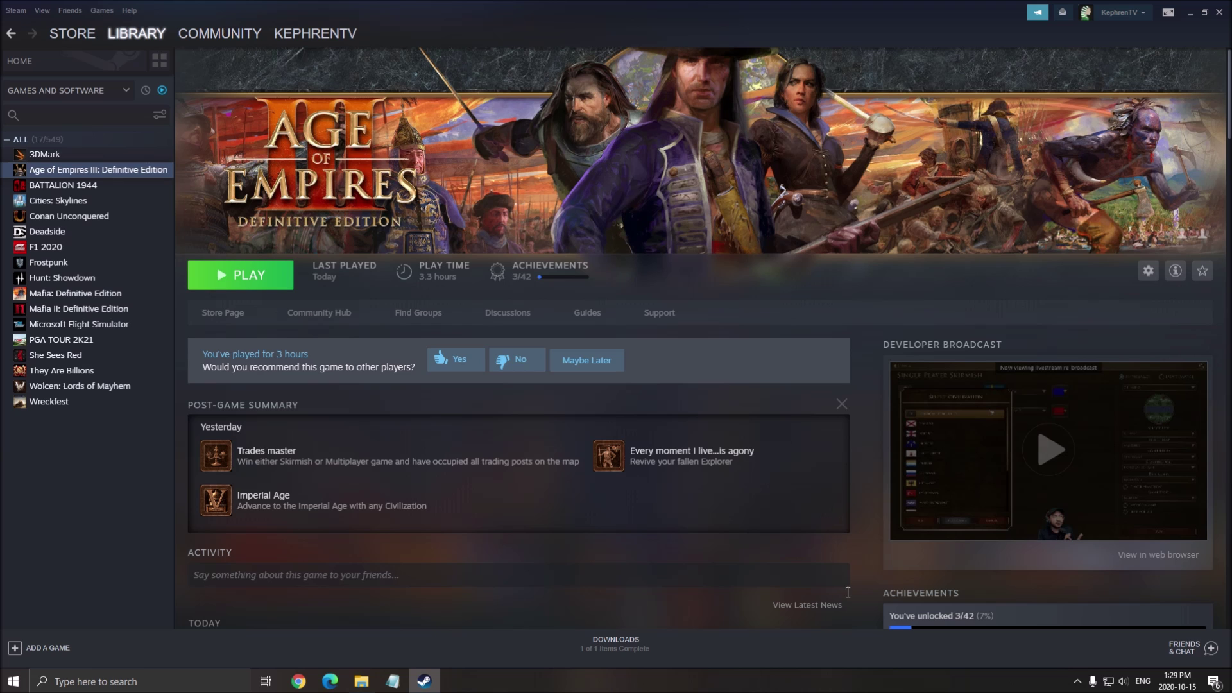
# Search 'game mode' to bring up the Game Mode settings and confirm it is off.
pyautogui.click(141, 682)
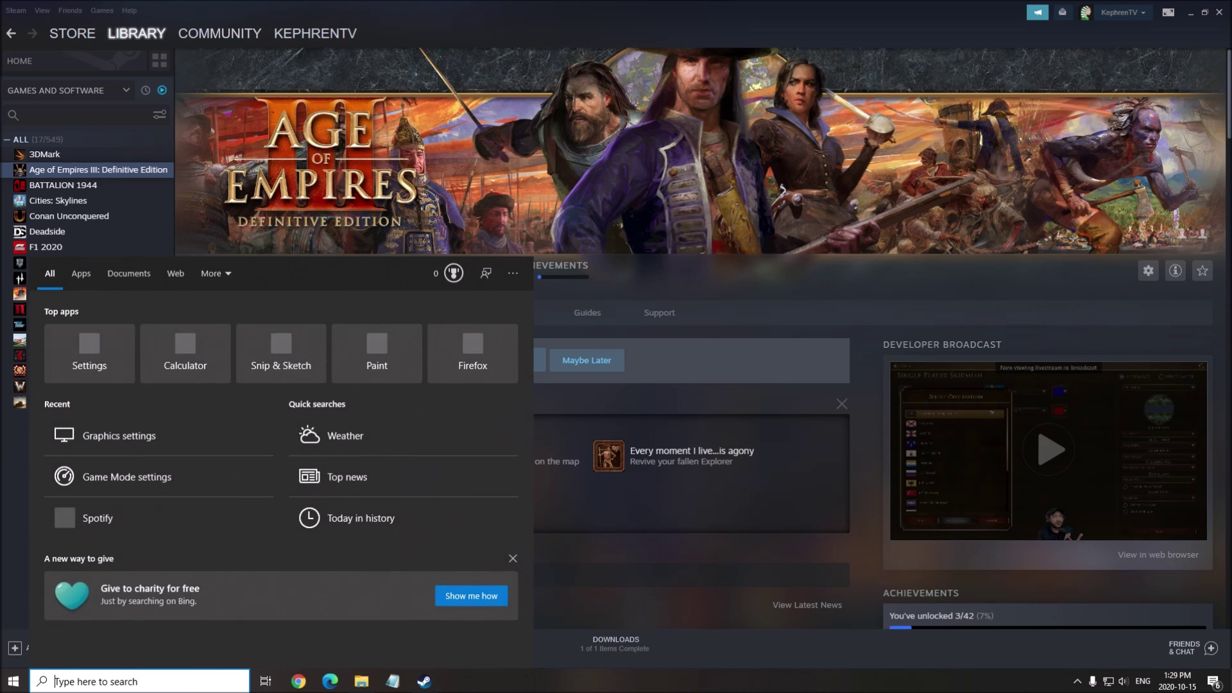
pyautogui.write('game mo')
pyautogui.press('Return')
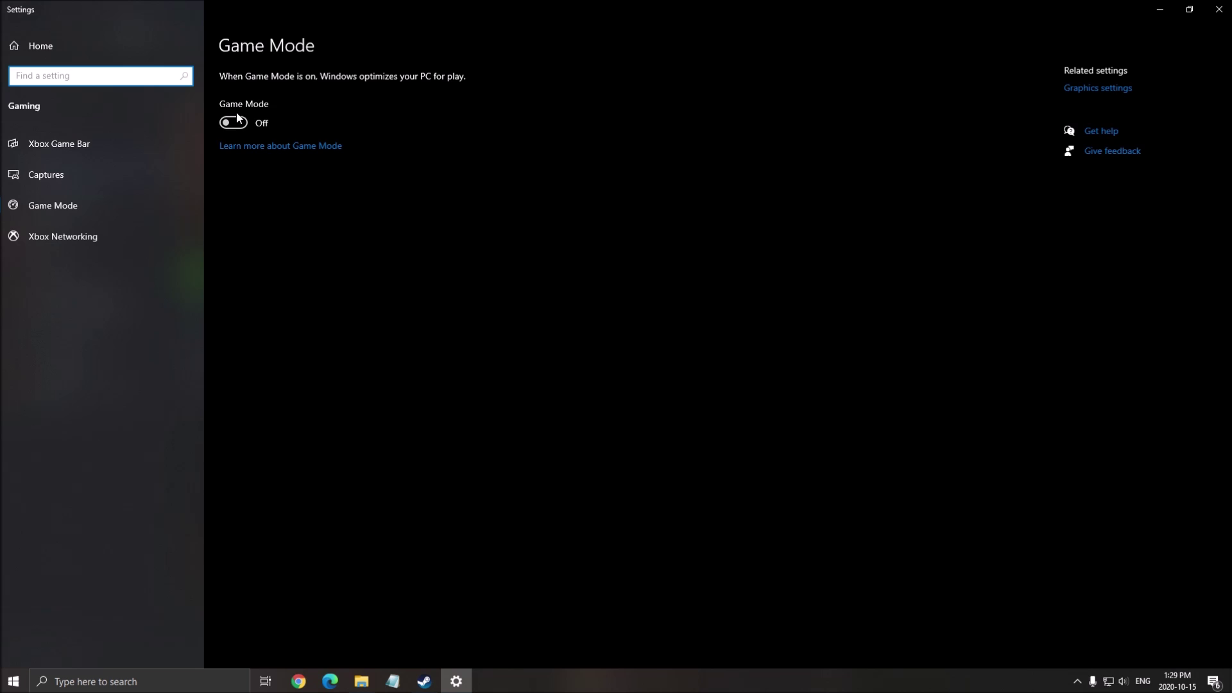
# Confirm Xbox Game Bar and background recording are off, then close Settings.
pyautogui.click(75, 145)
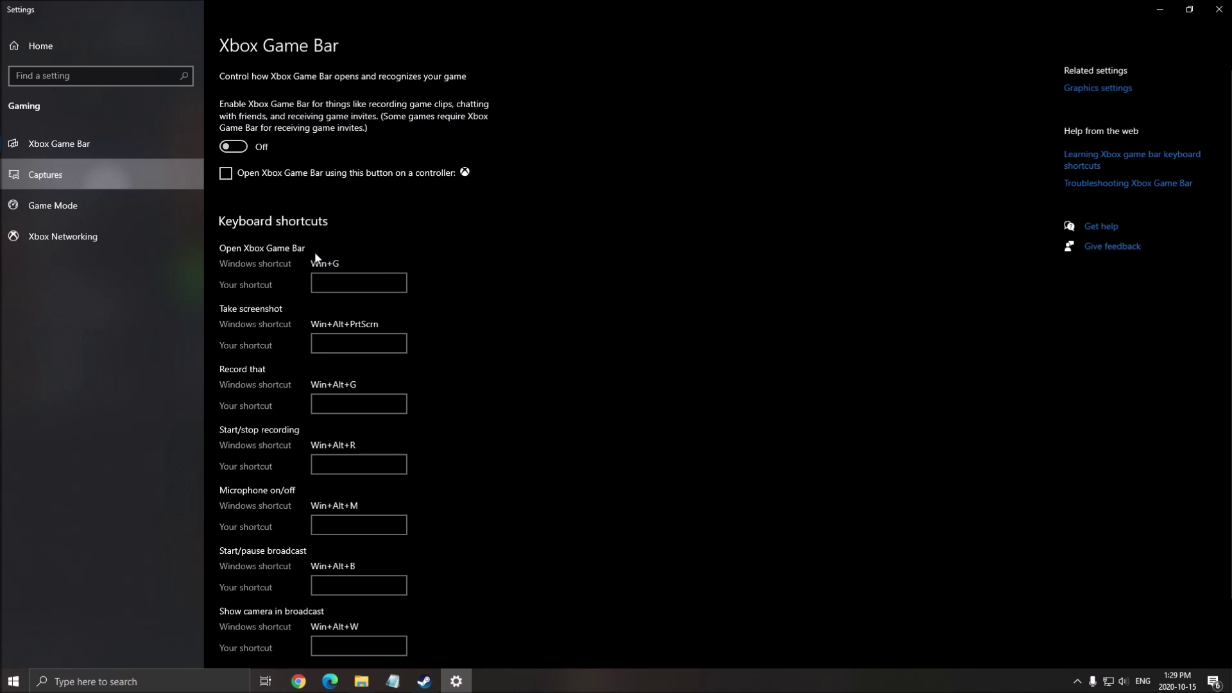
pyautogui.scroll(-2, 228, 242)
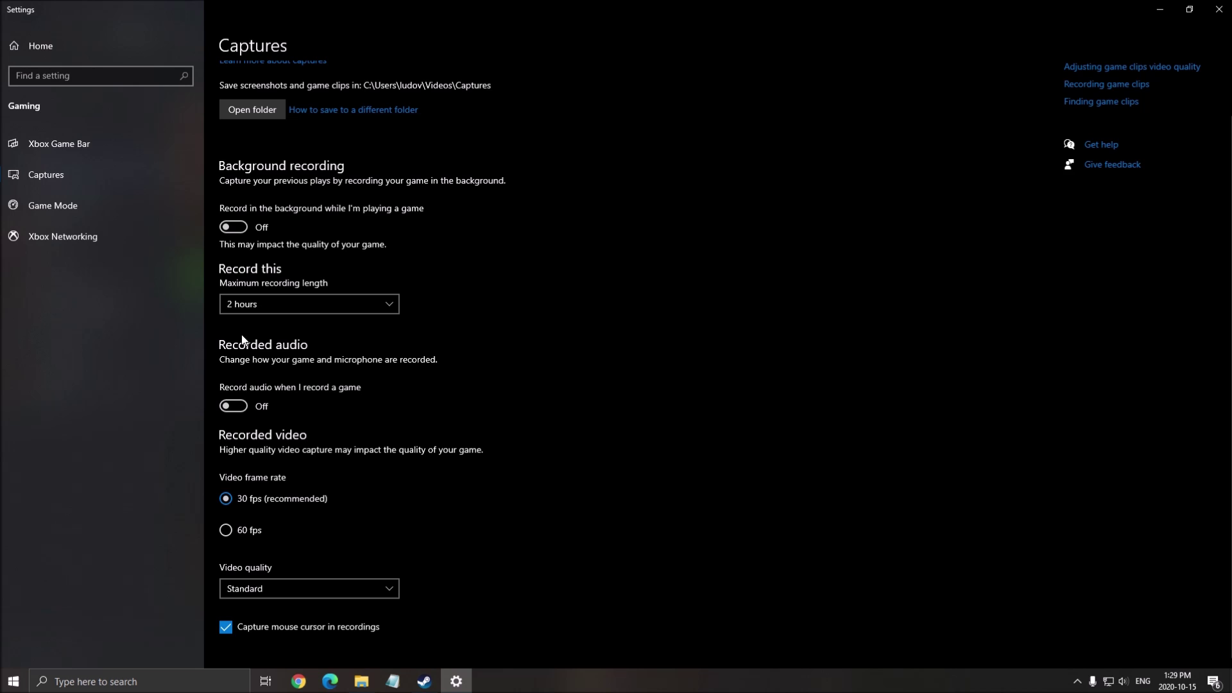
pyautogui.click(1189, 9)
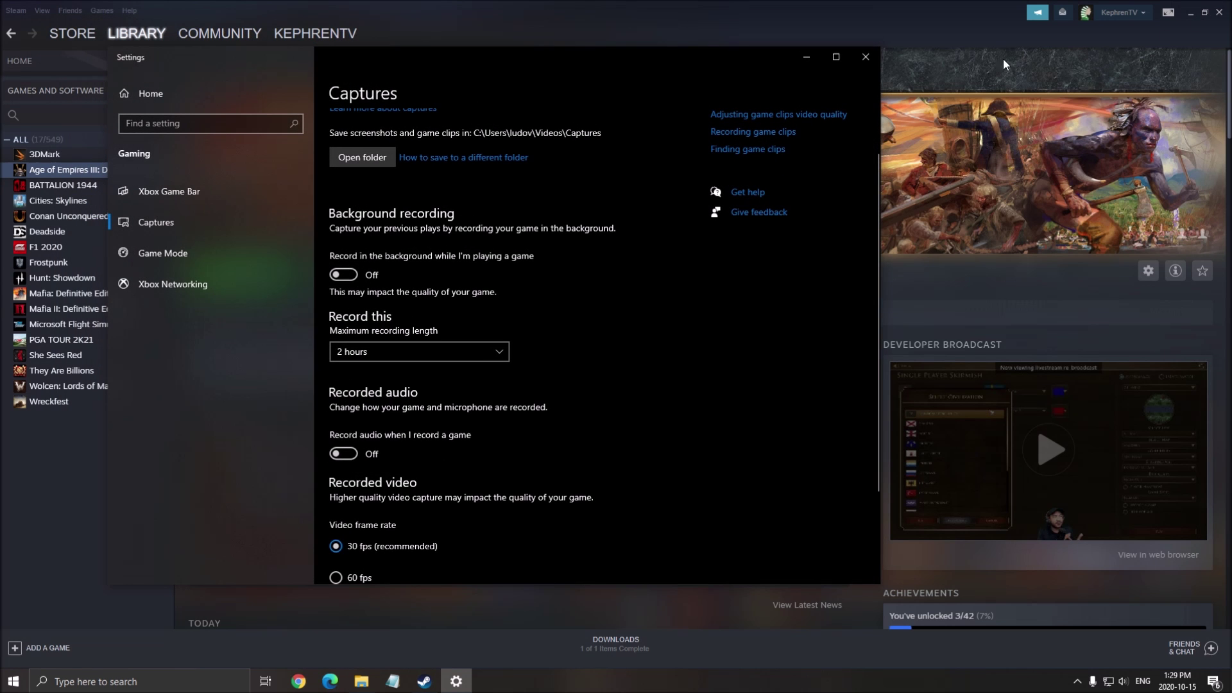
pyautogui.click(866, 57)
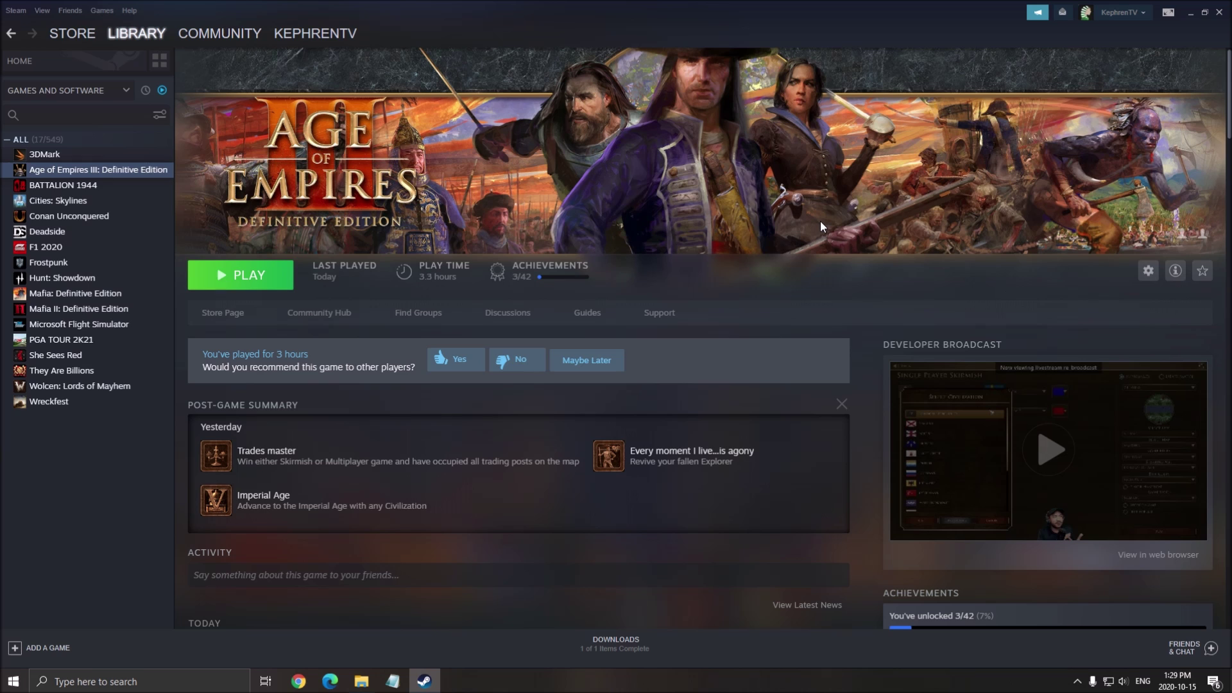
# Find Graphics settings via 'gpu', confirm Hardware-accelerated GPU scheduling is On, and close Settings.
pyautogui.click(152, 688)
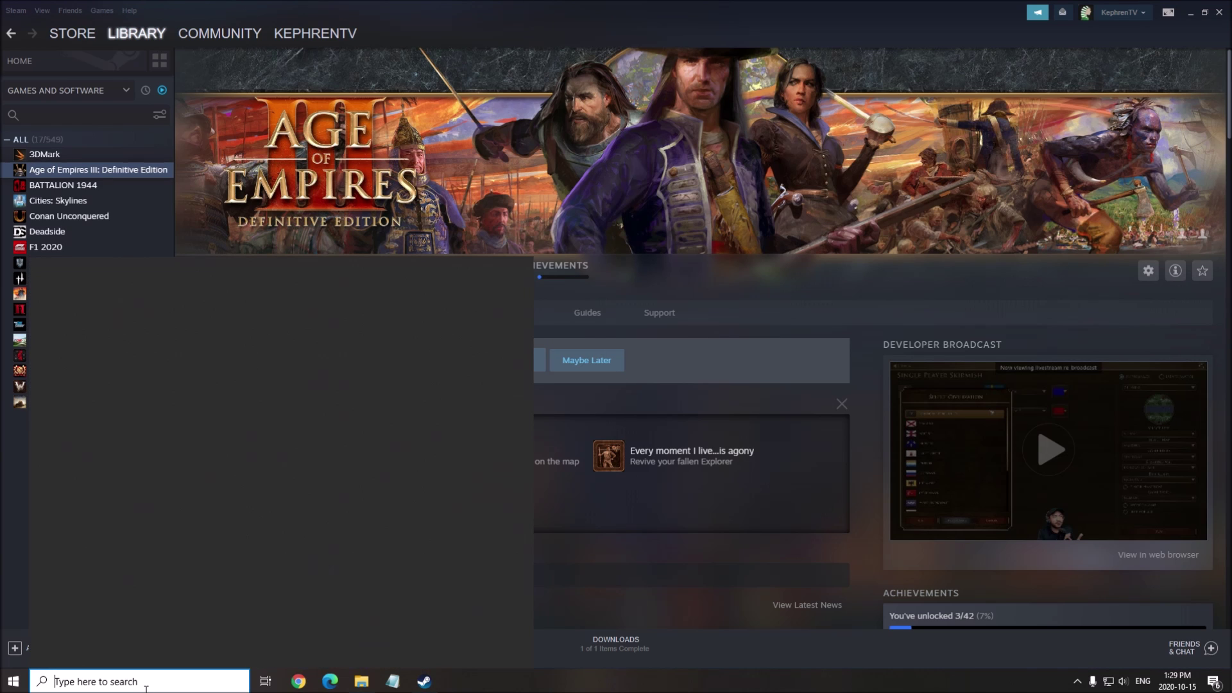
pyautogui.write('gpu')
pyautogui.press('Return')
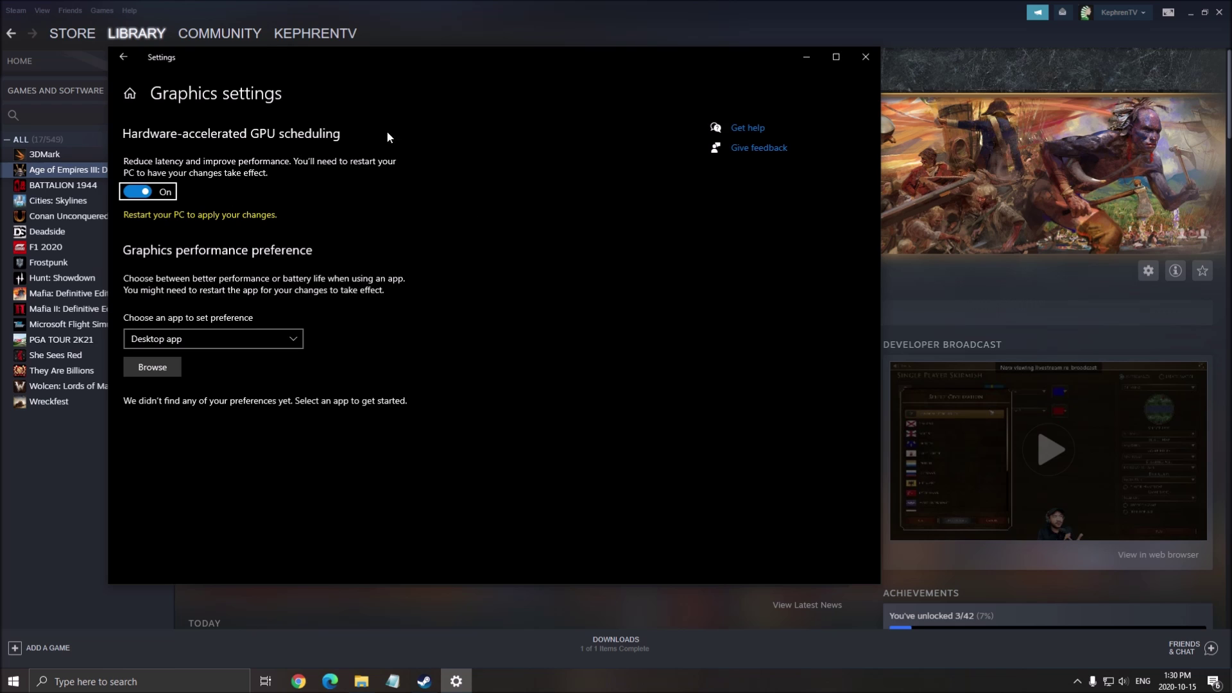
pyautogui.moveTo(512, 63); pyautogui.dragTo(609, 76)
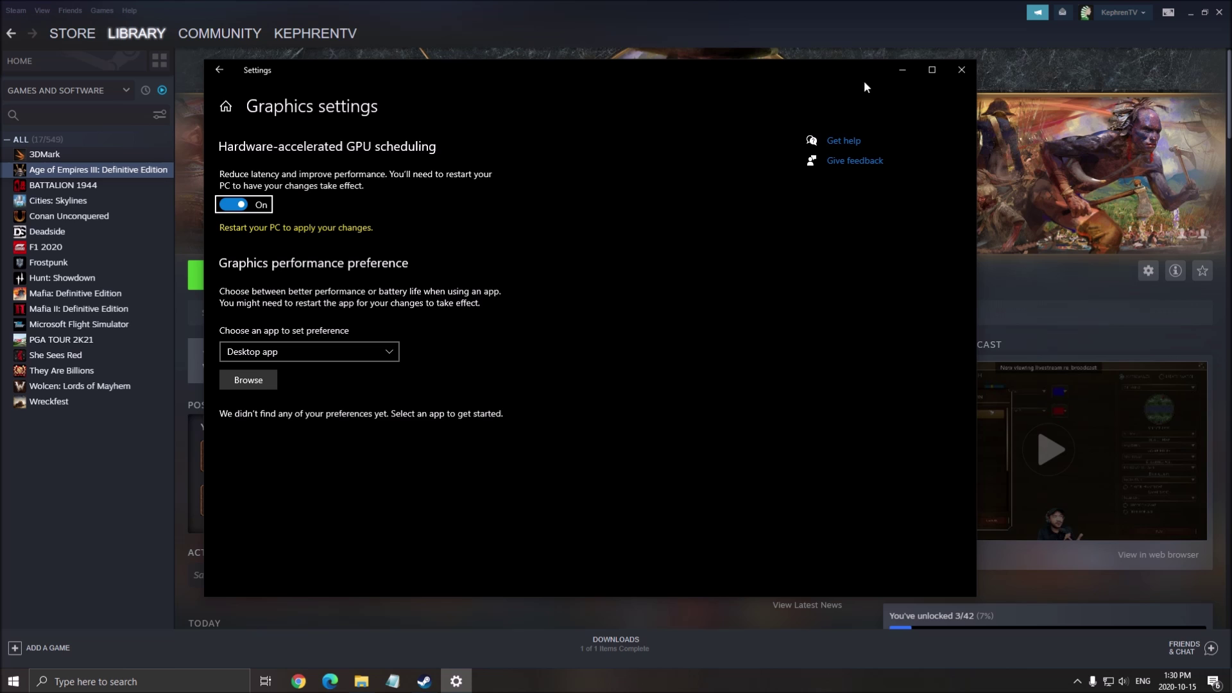
pyautogui.click(960, 73)
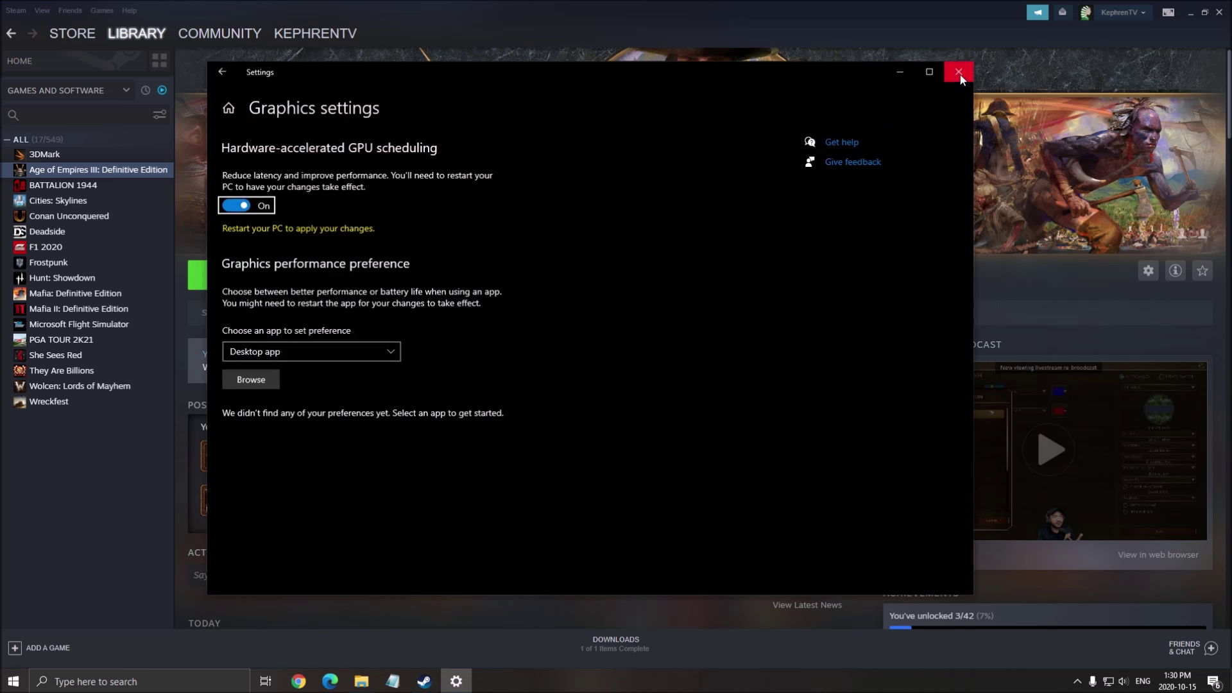
# Show and then hide the hidden system tray icons before the game launches from Steam.
pyautogui.click(1077, 681)
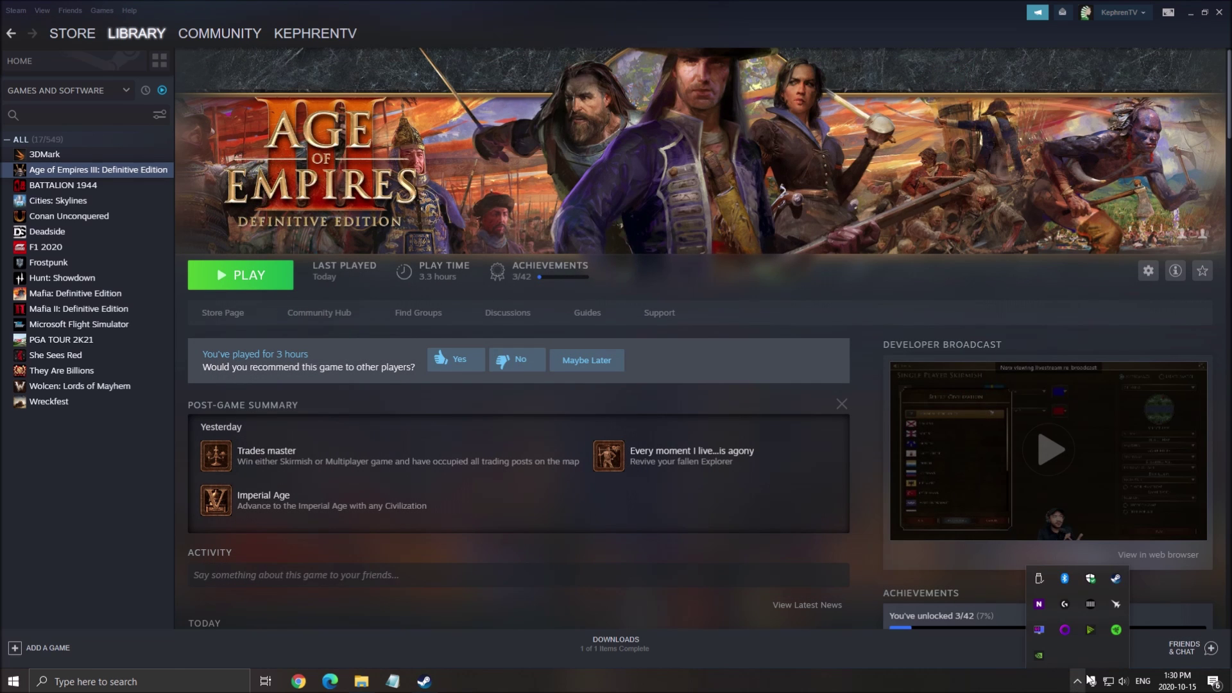
pyautogui.click(788, 670)
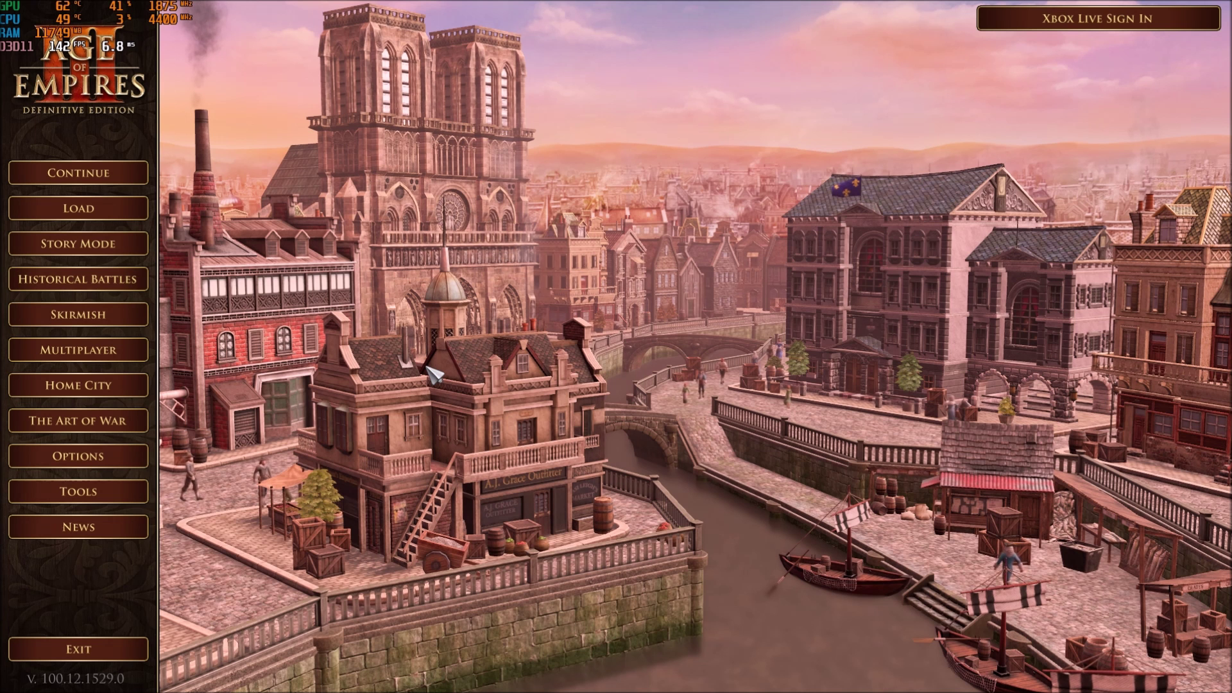
# Go to the game's Graphics Options and leave Super Sampling at 100%.
pyautogui.click(90, 455)
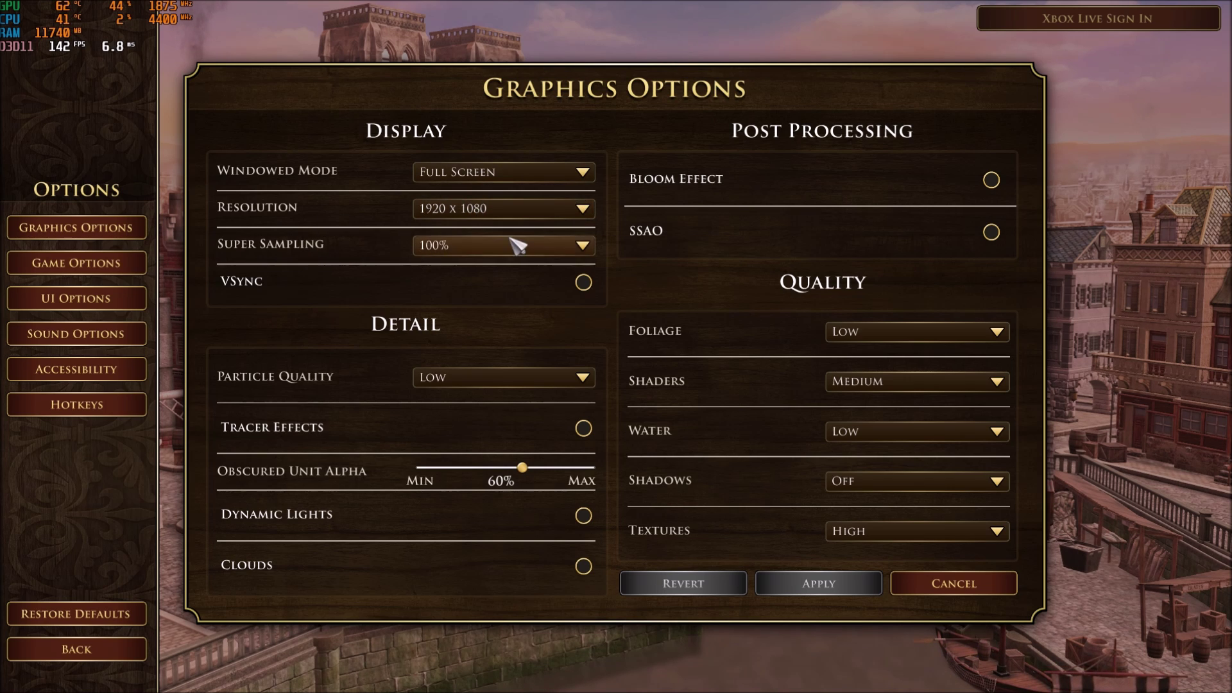
pyautogui.click(466, 249)
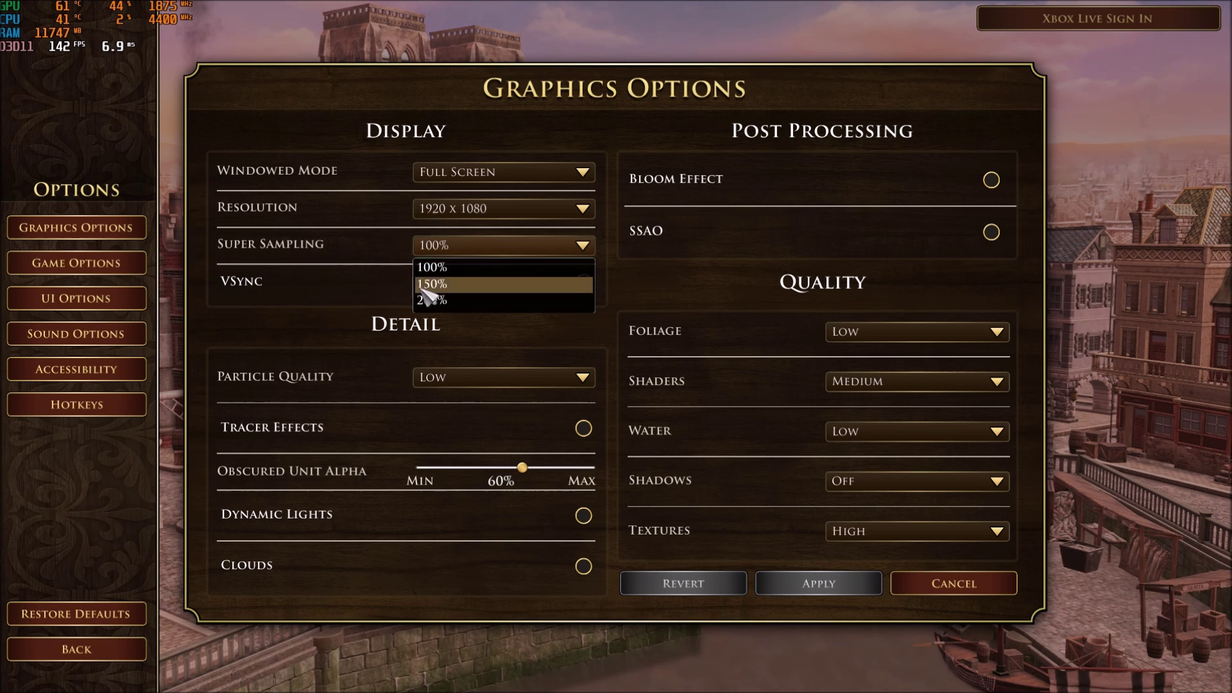
pyautogui.click(350, 255)
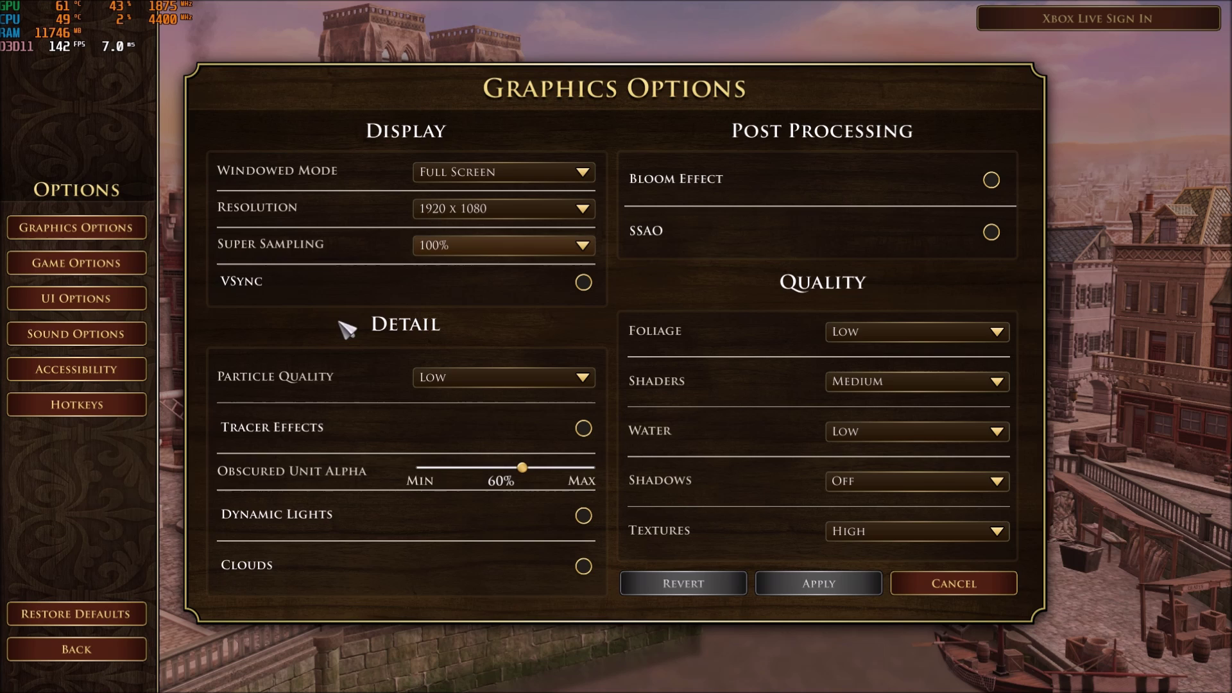
pyautogui.click(522, 380)
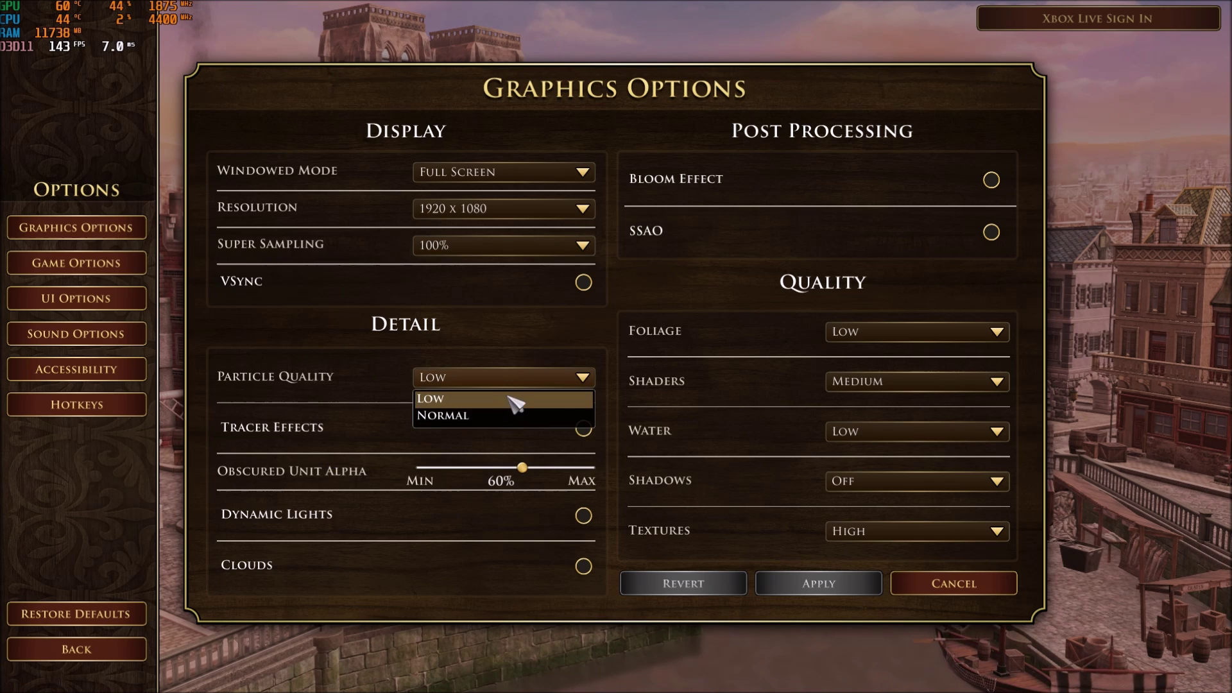
pyautogui.click(299, 337)
pyautogui.click(500, 382)
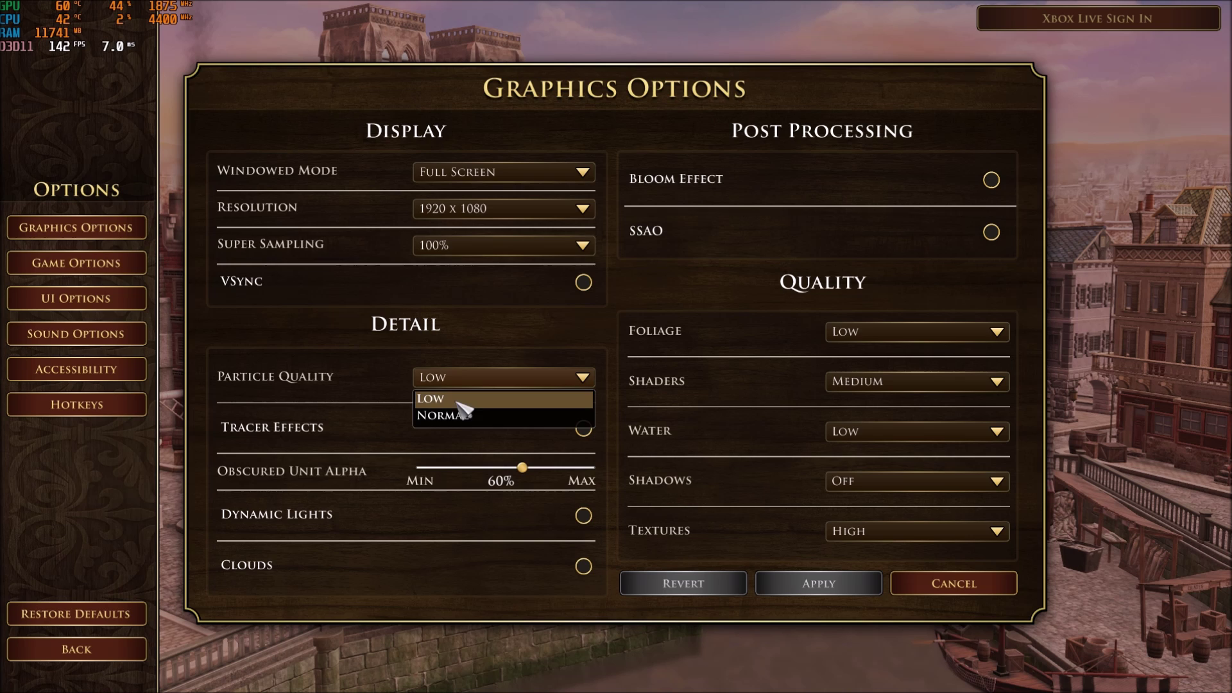
pyautogui.click(465, 401)
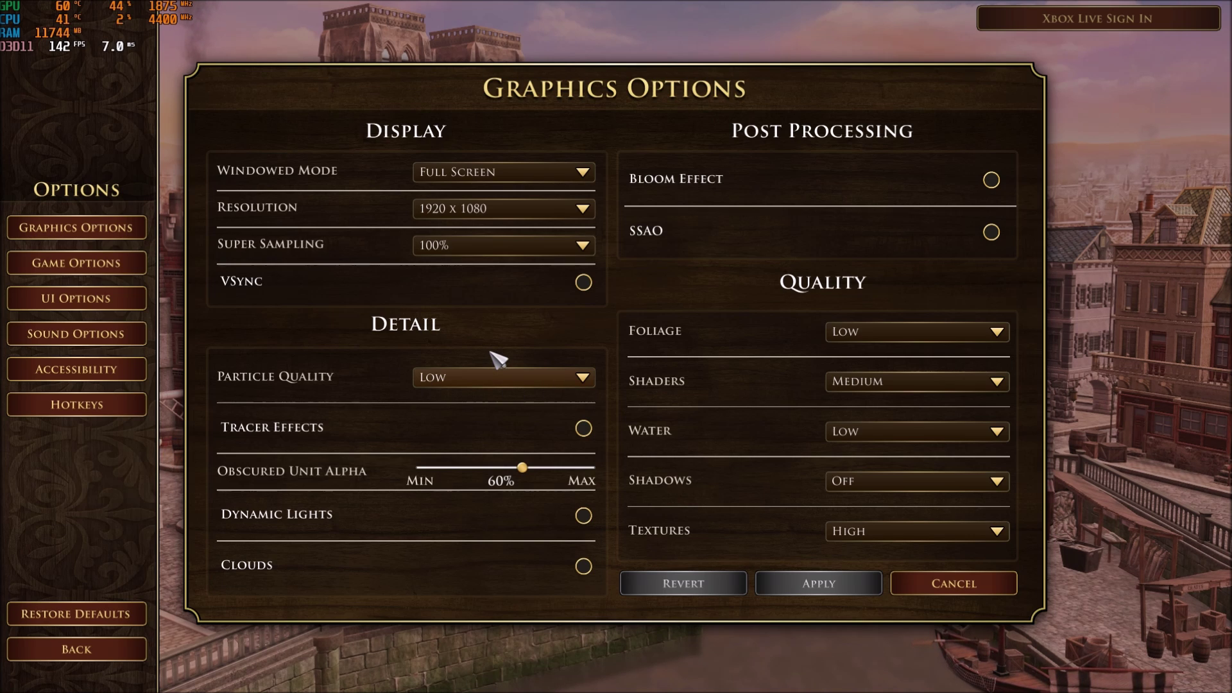
pyautogui.click(481, 381)
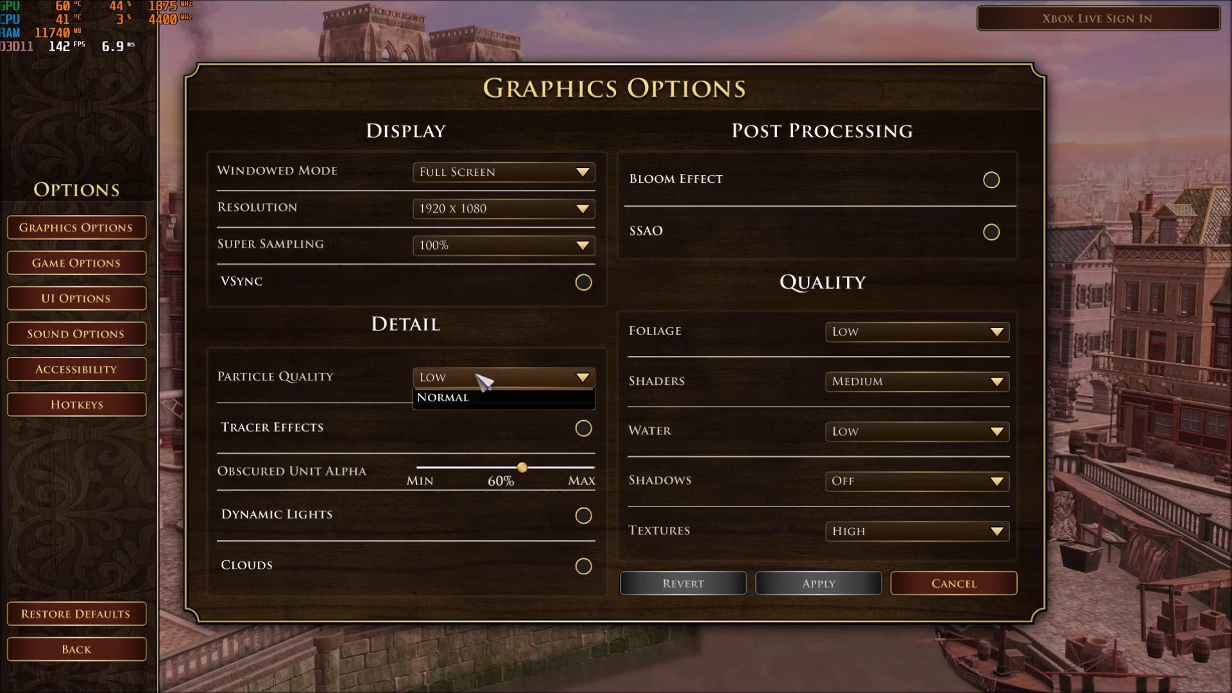
pyautogui.click(468, 417)
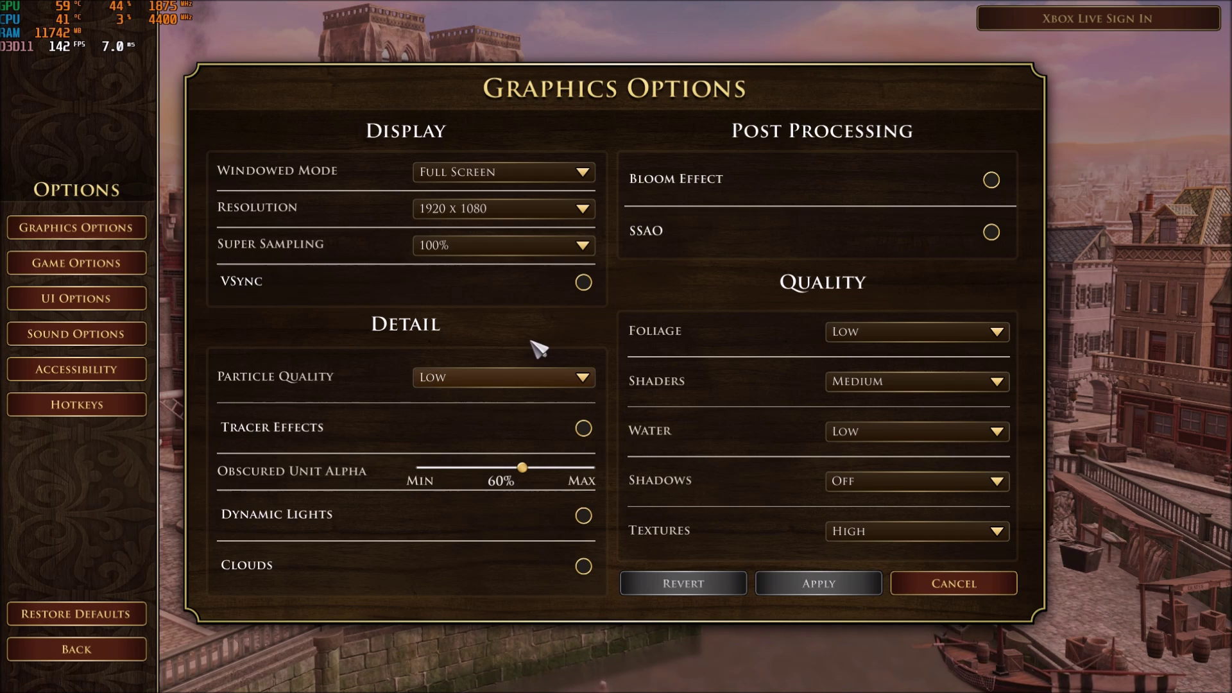
pyautogui.click(584, 428)
pyautogui.click(584, 428)
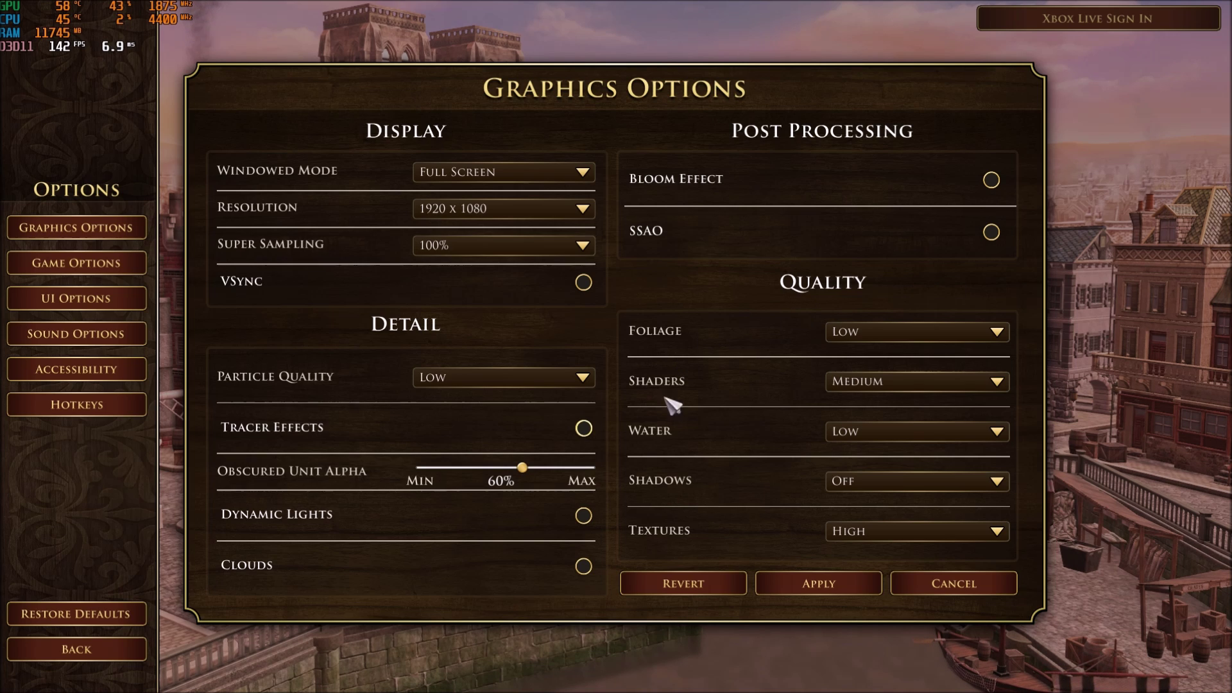
# Keep Shadows set to Off and Foliage quality at Low.
pyautogui.click(892, 482)
pyautogui.click(674, 491)
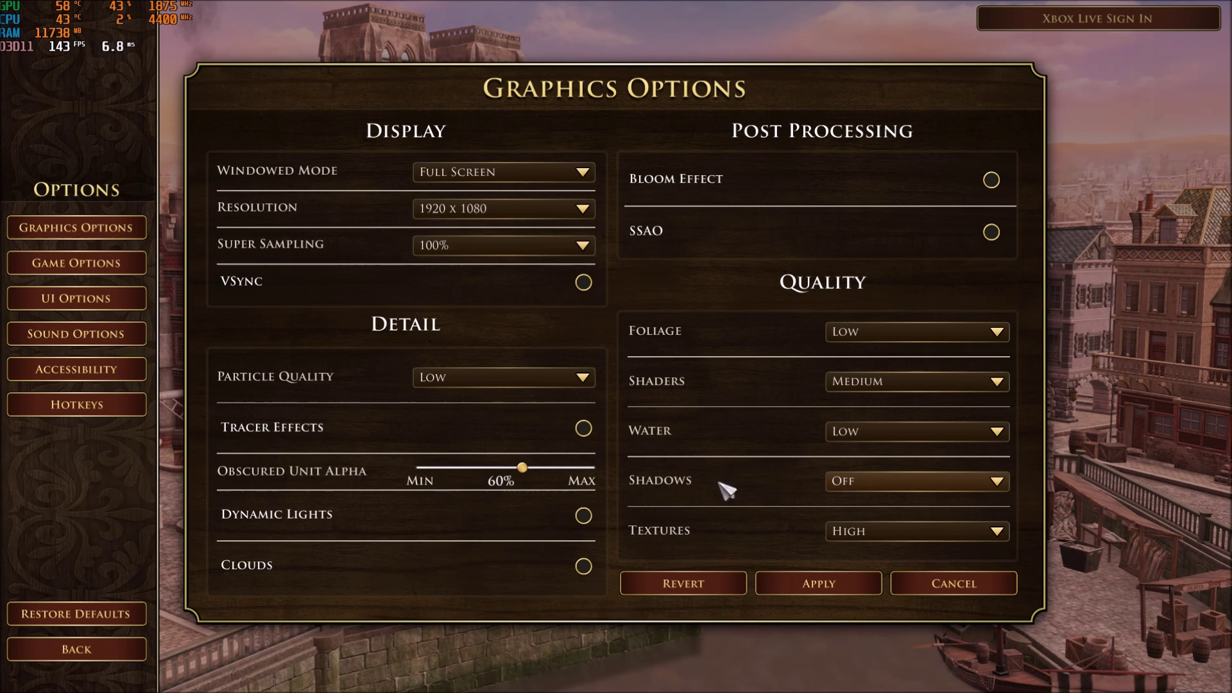
pyautogui.click(847, 484)
pyautogui.click(749, 476)
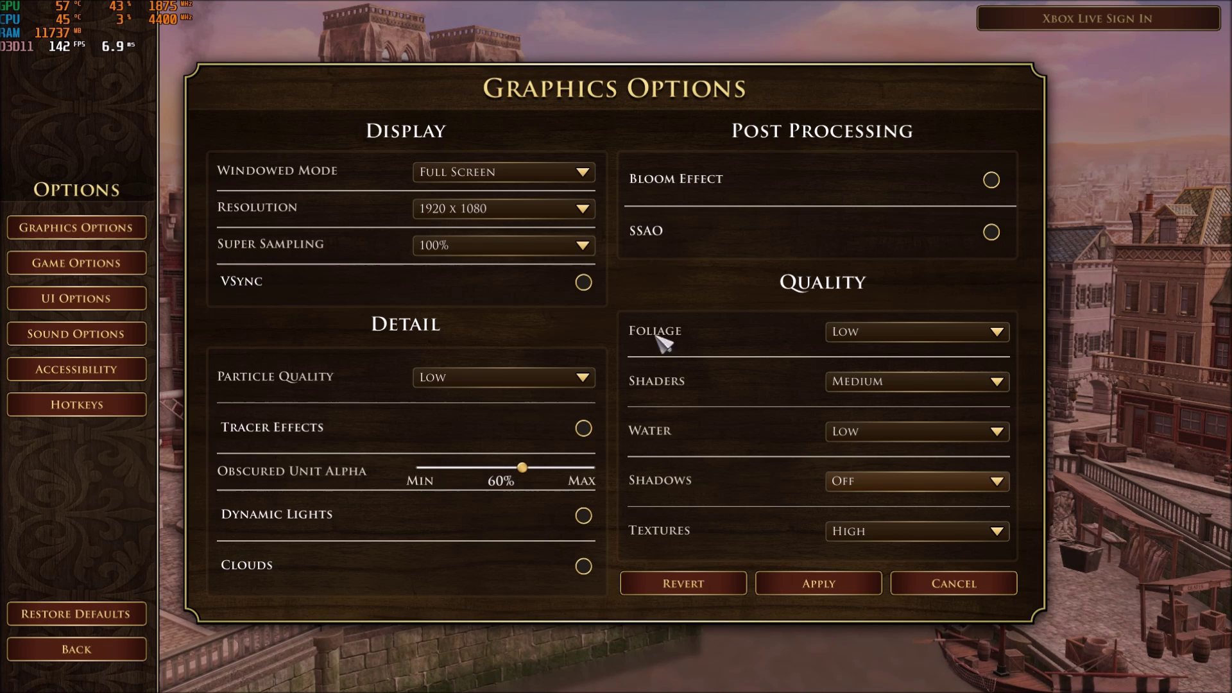
pyautogui.click(866, 333)
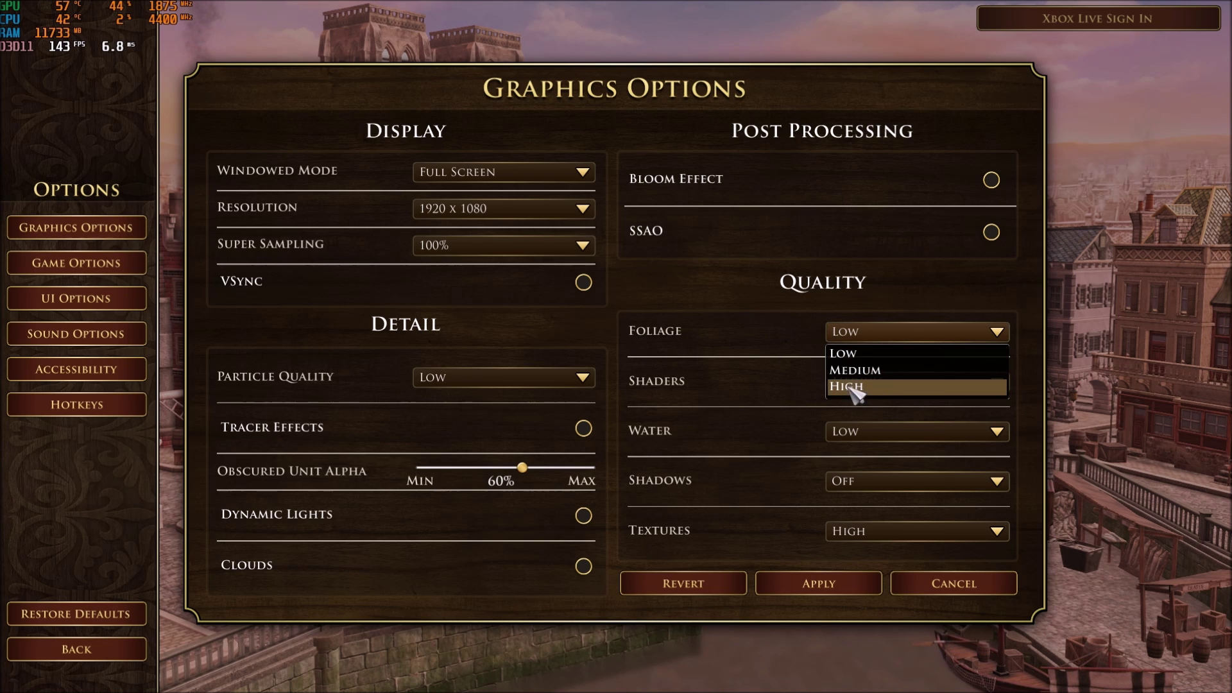
pyautogui.click(852, 355)
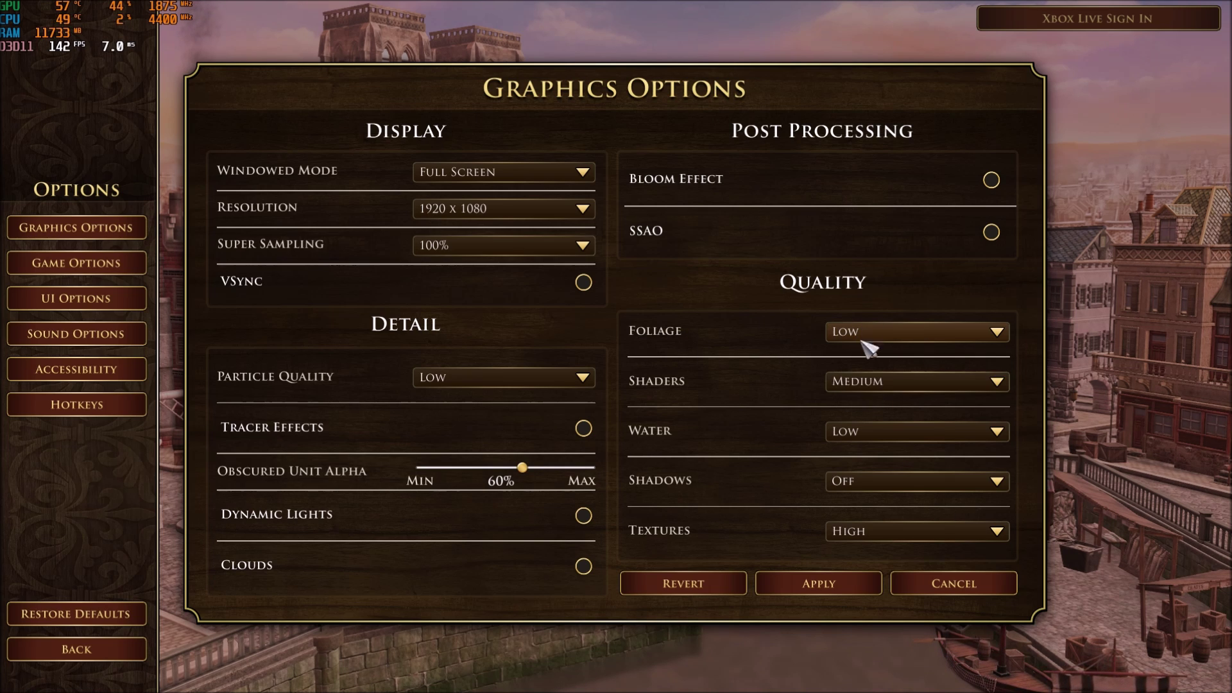
# Keep Shaders at Medium, Water at Low and Textures at High, then apply the graphics settings.
pyautogui.click(834, 383)
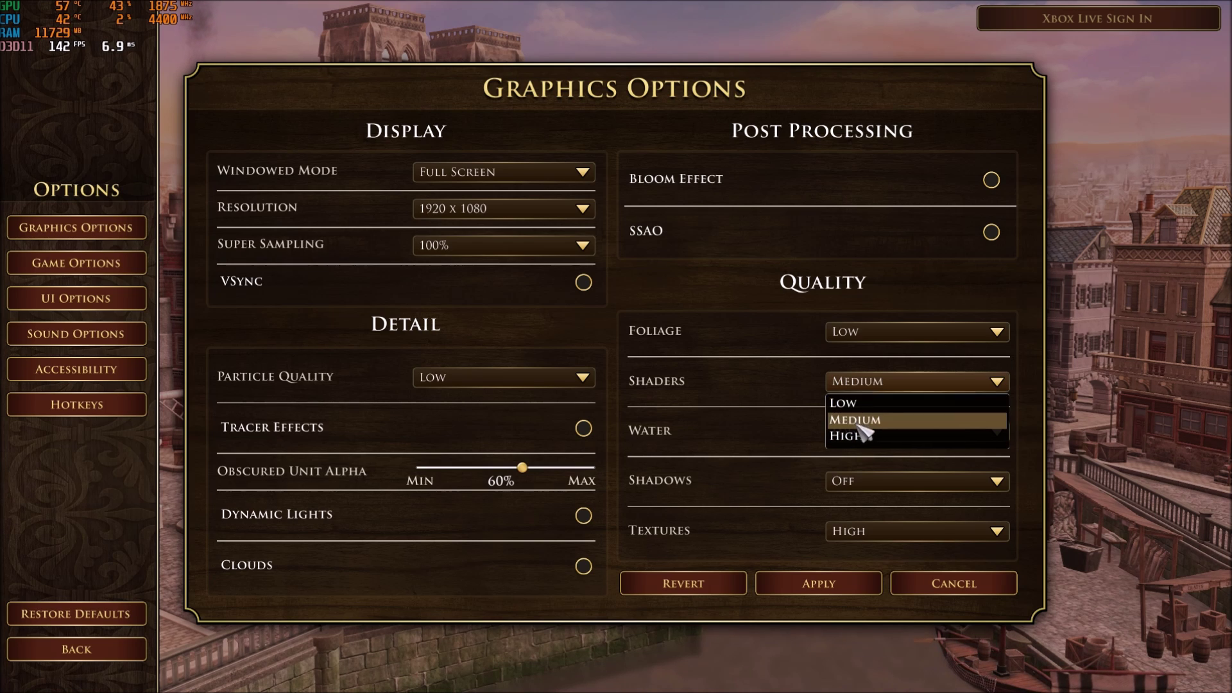
pyautogui.click(867, 422)
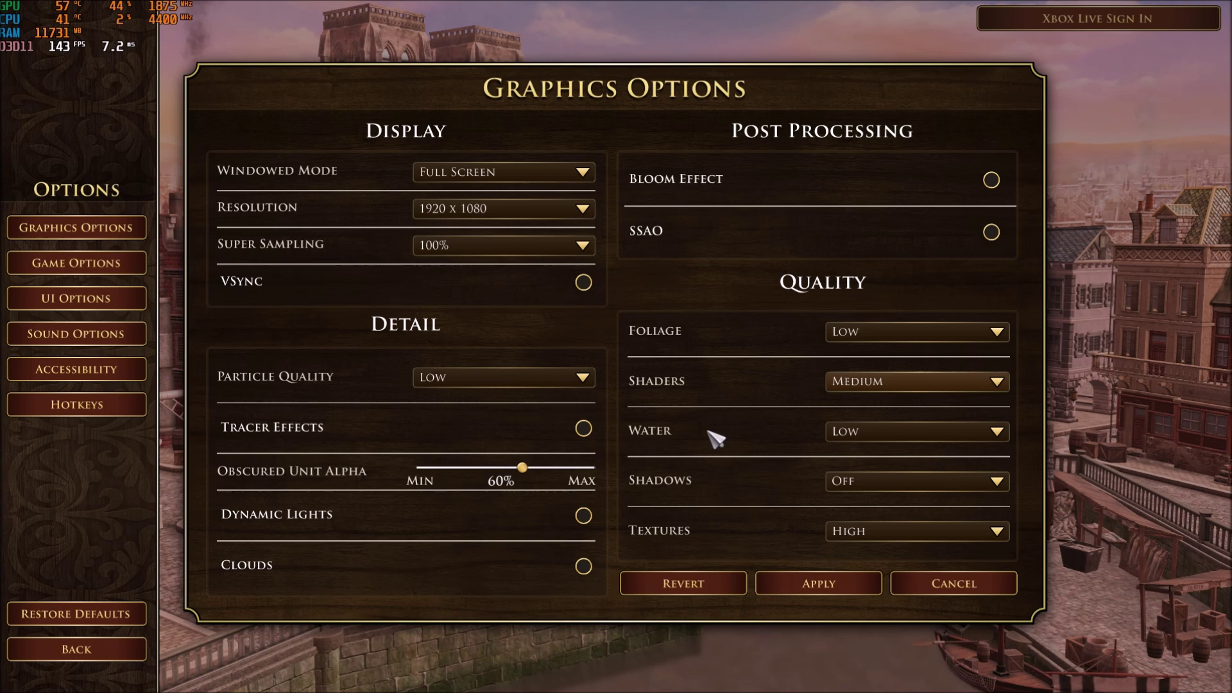
pyautogui.click(892, 431)
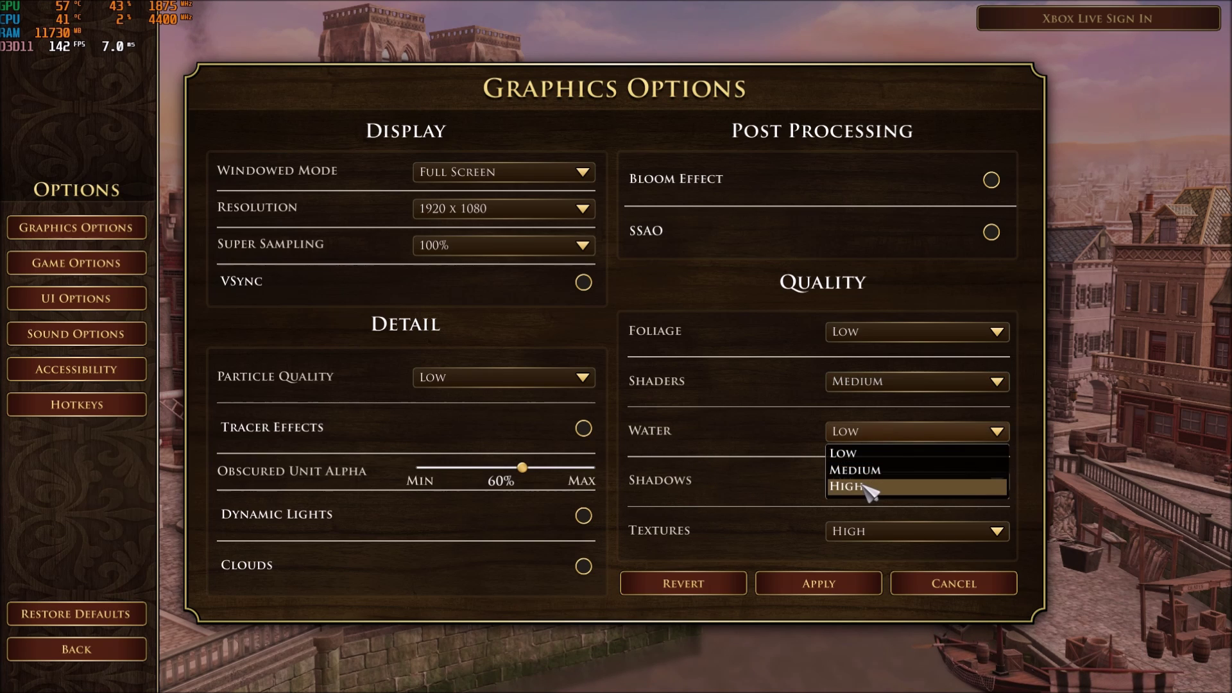
pyautogui.click(846, 453)
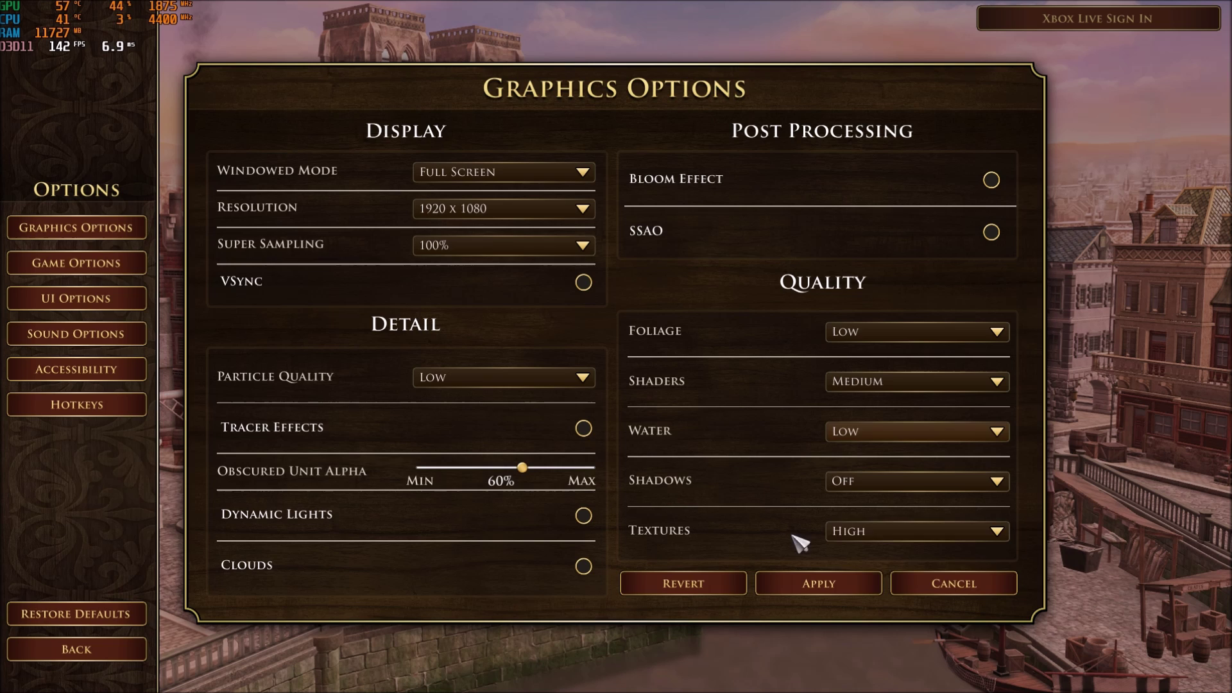
pyautogui.click(834, 532)
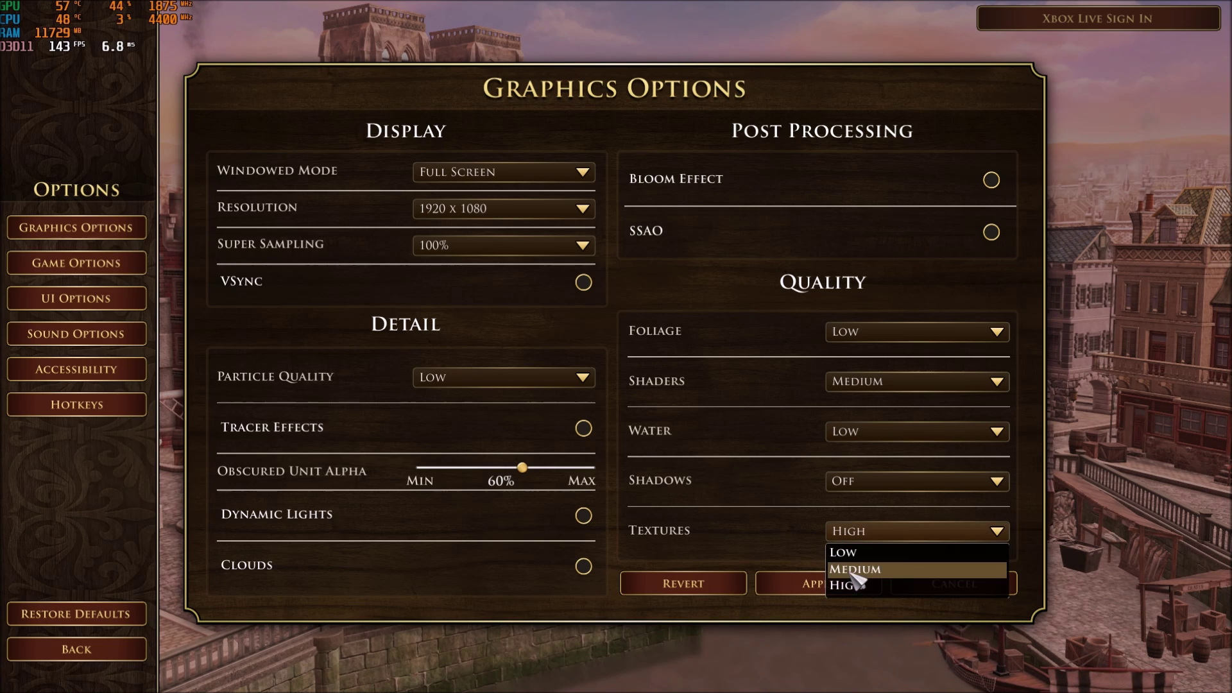
pyautogui.click(721, 341)
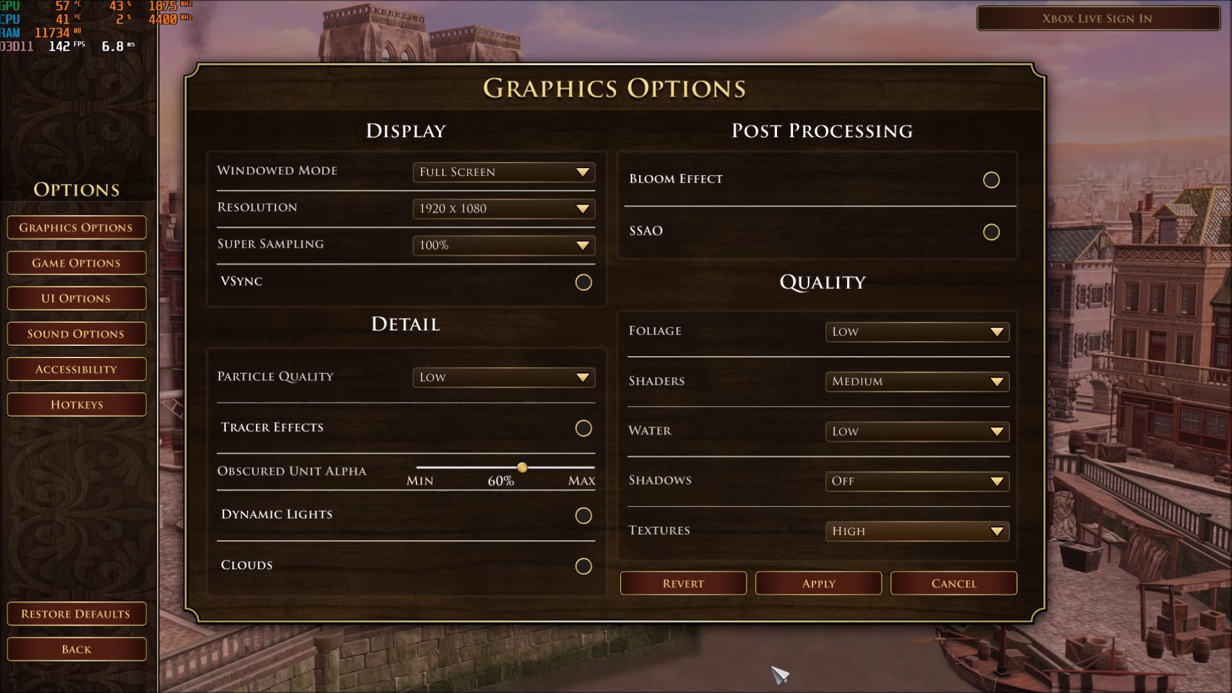
pyautogui.click(818, 584)
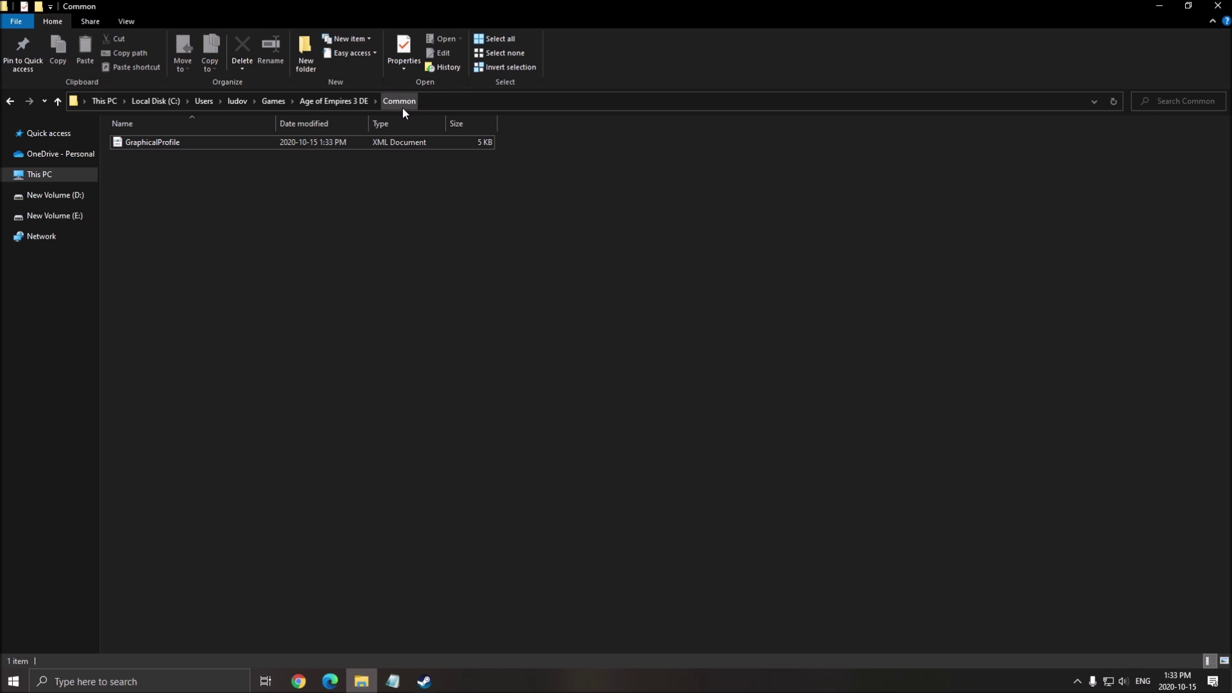
# Open GraphicalProfile from the Common folder with Edit with Notepad++.
pyautogui.click(141, 143)
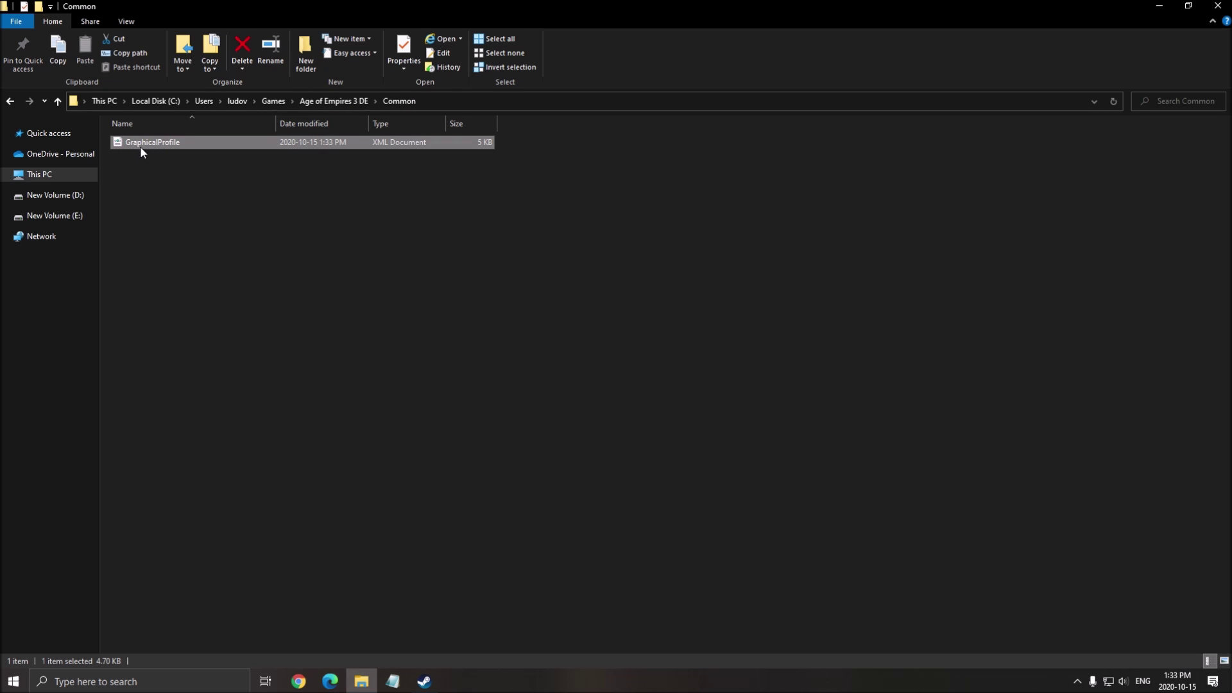
pyautogui.rightClick(171, 144)
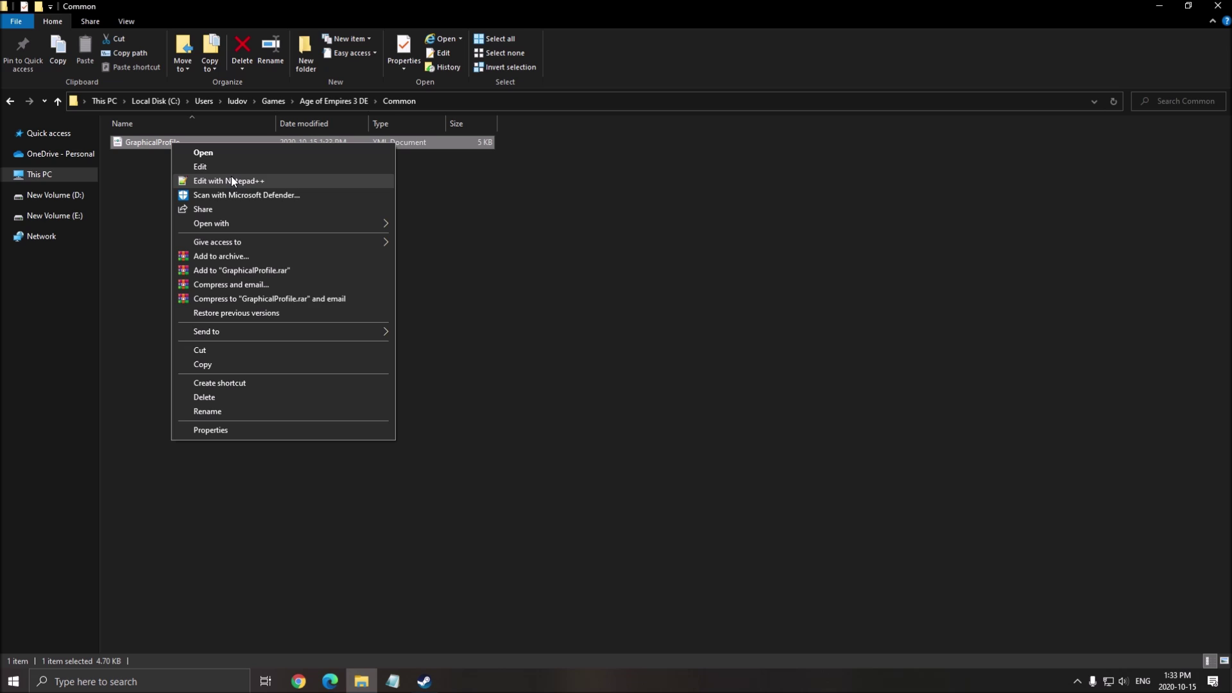
pyautogui.click(279, 182)
pyautogui.click(330, 165)
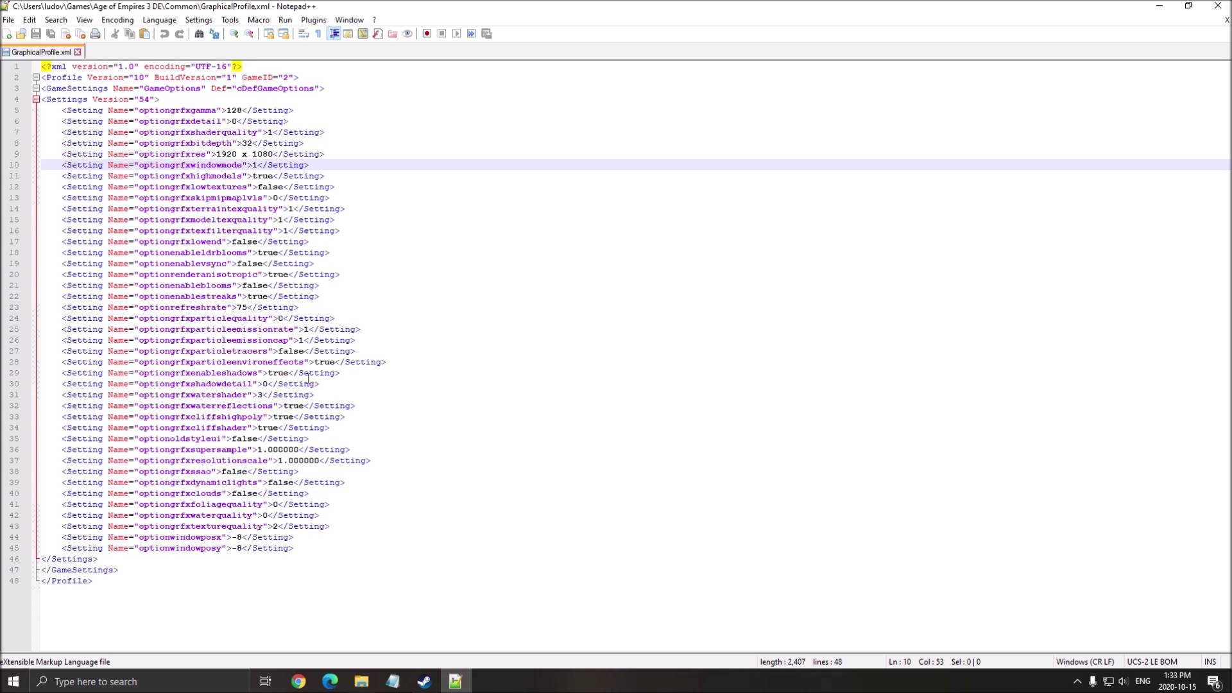
# Change optiongrfxparticleenvironeffects (line 28) and optiongrfxenableshadows (line 29) from true to false.
pyautogui.click(335, 363)
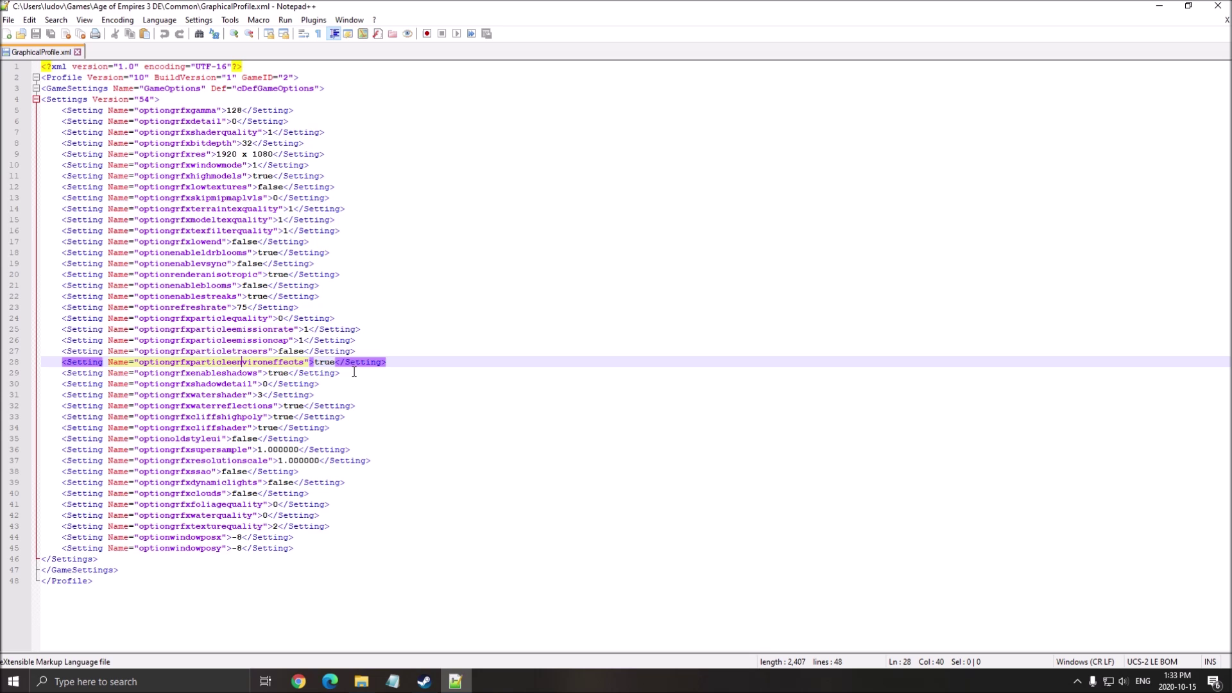
pyautogui.press('BackSpace')
pyautogui.press('BackSpace')
pyautogui.press('BackSpace')
pyautogui.press('BackSpace')
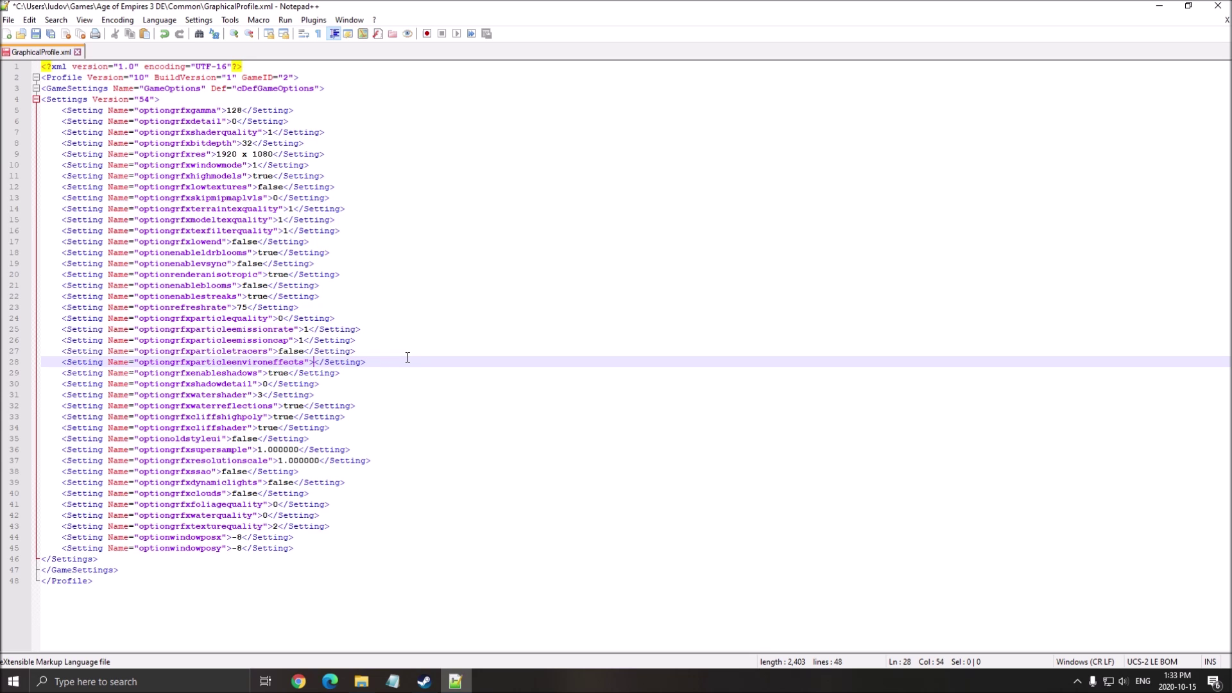
pyautogui.write('false')
pyautogui.press('Escape')
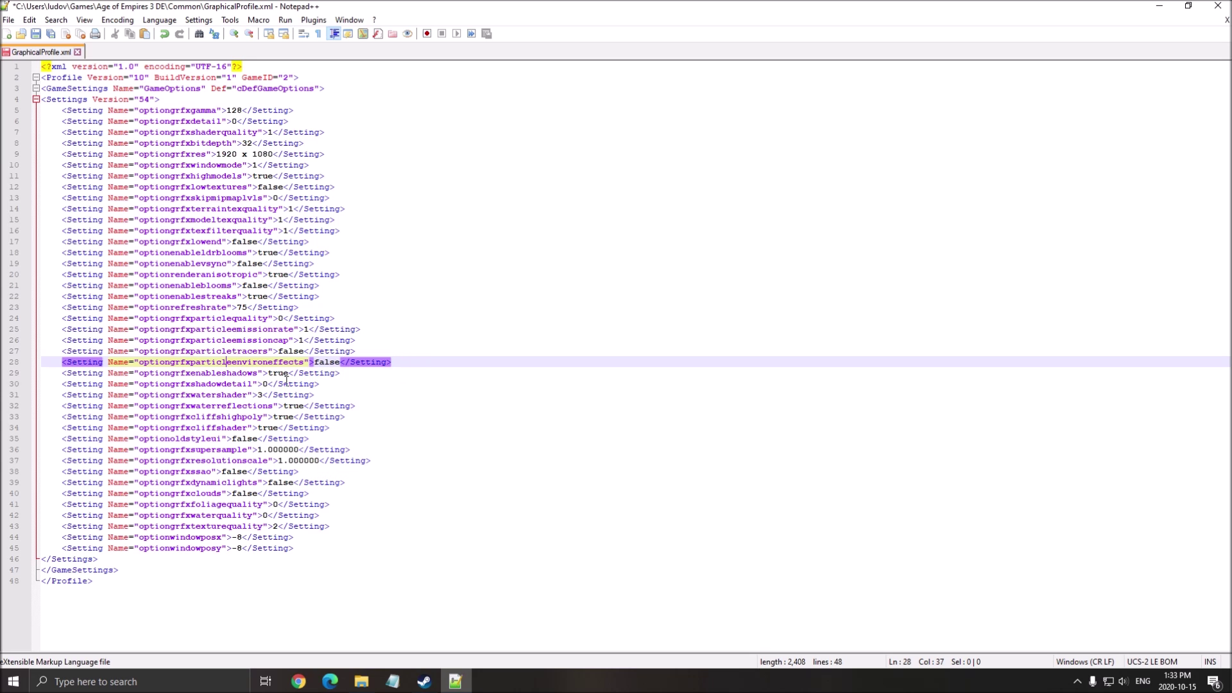
pyautogui.click(298, 377)
pyautogui.press('BackSpace')
pyautogui.press('BackSpace')
pyautogui.press('BackSpace')
pyautogui.press('BackSpace')
pyautogui.write('false')
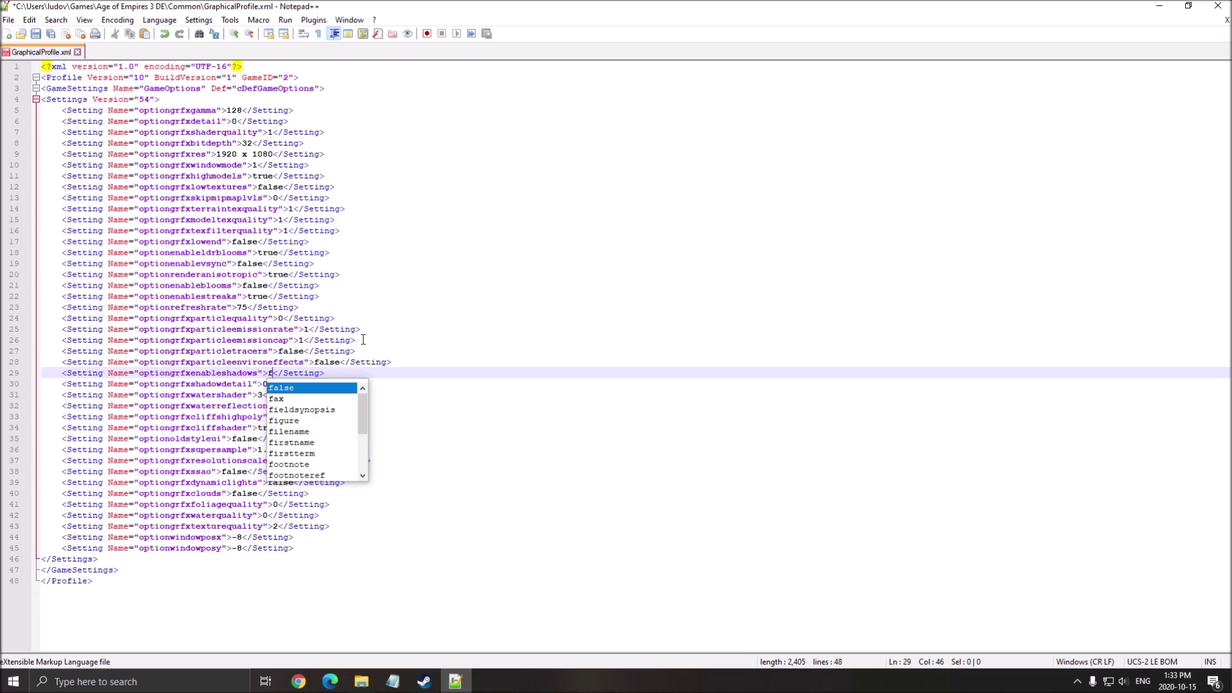
# Change optiongrfxwaterreflections on line 32 from true to false.
pyautogui.click(268, 329)
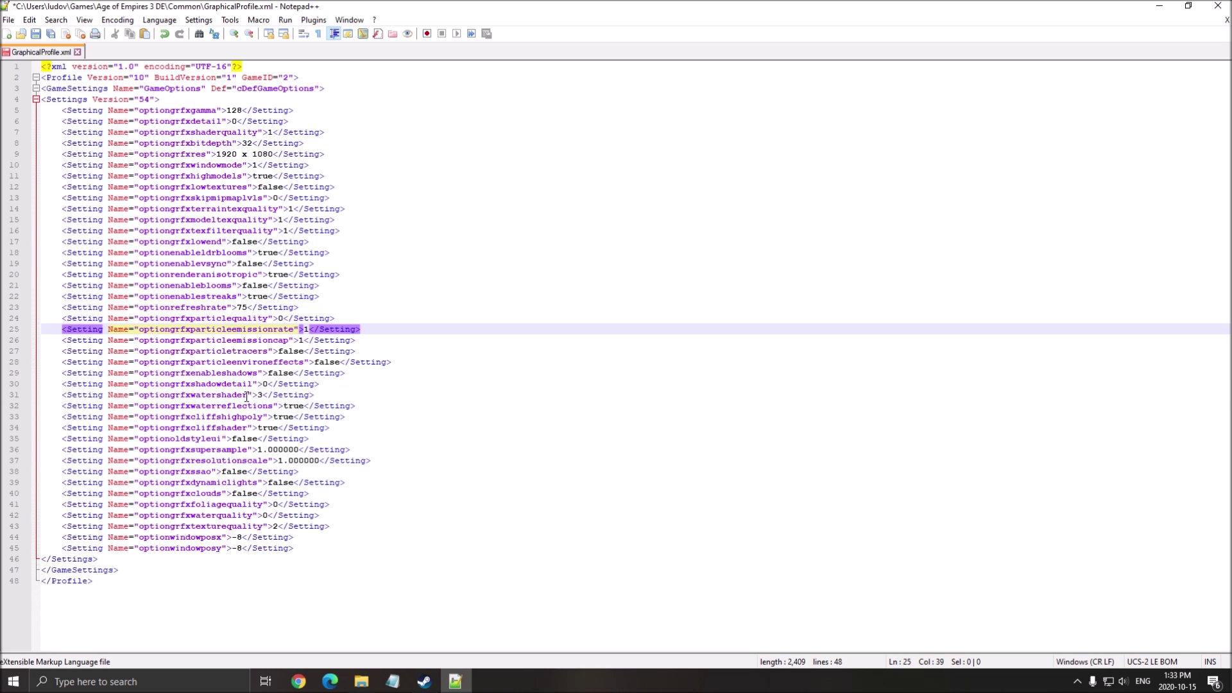
pyautogui.click(243, 394)
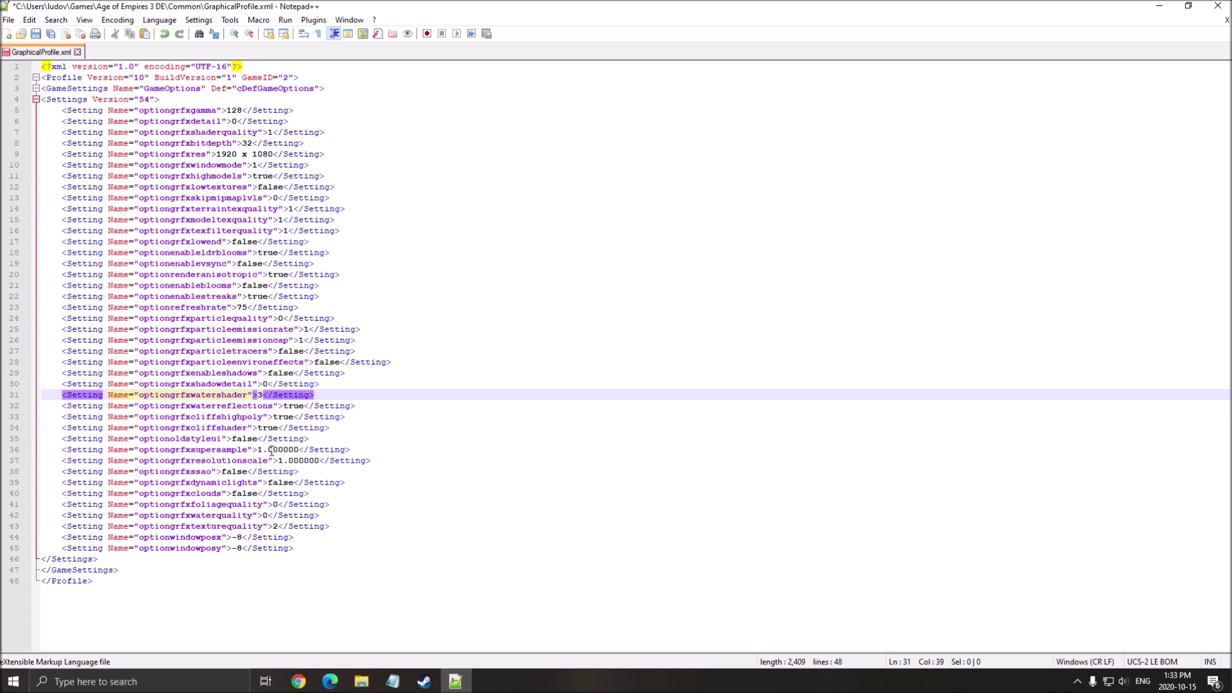
pyautogui.click(304, 405)
pyautogui.press('BackSpace')
pyautogui.press('BackSpace')
pyautogui.press('BackSpace')
pyautogui.press('BackSpace')
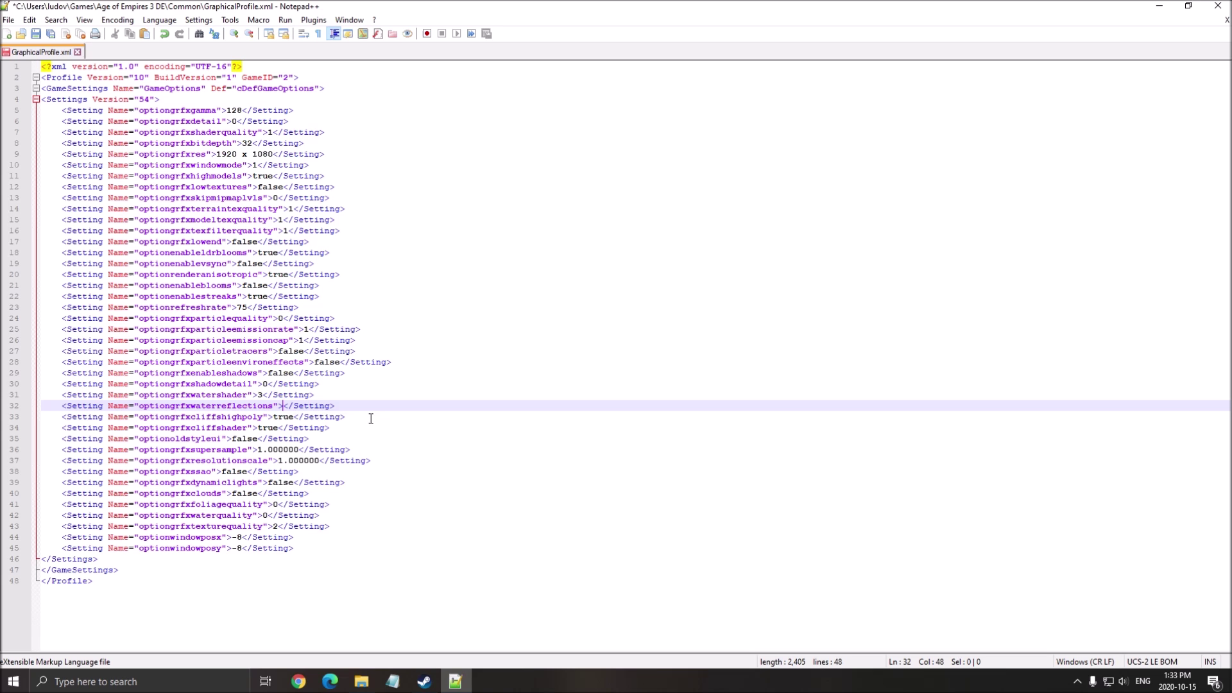
pyautogui.write('false')
pyautogui.click(213, 362)
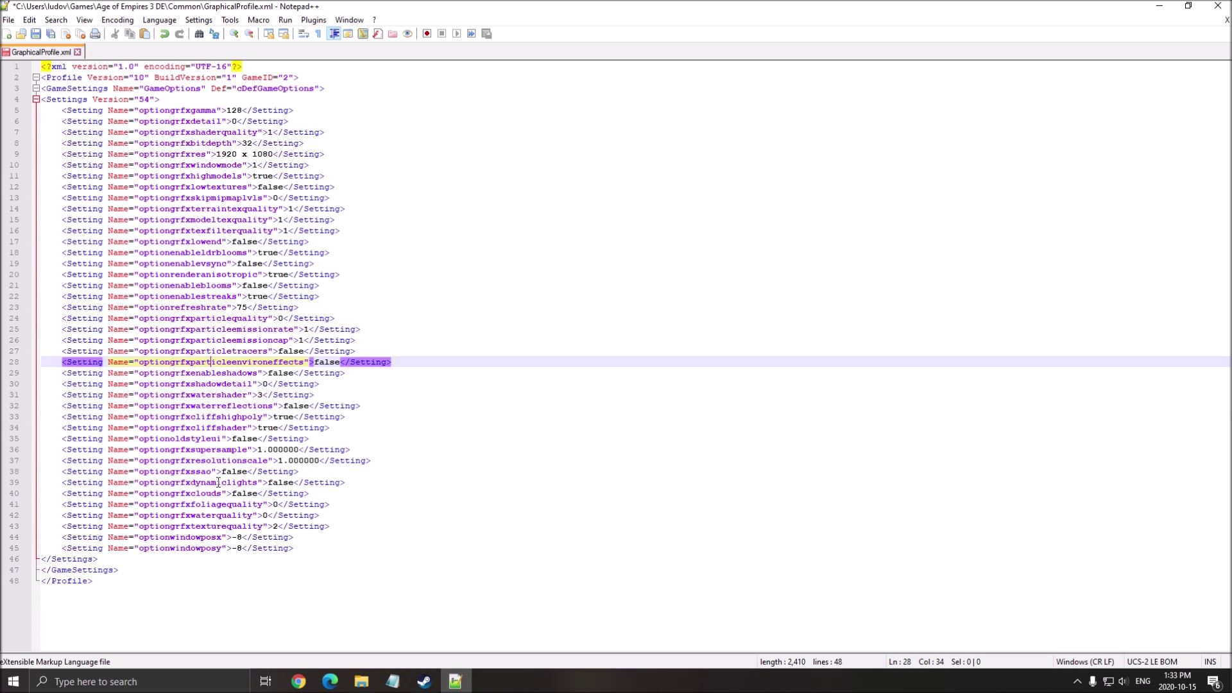
# Review the cliff, particle, texture, shadow and anisotropic setting lines, then save GraphicalProfile.xml.
pyautogui.doubleClick(224, 417)
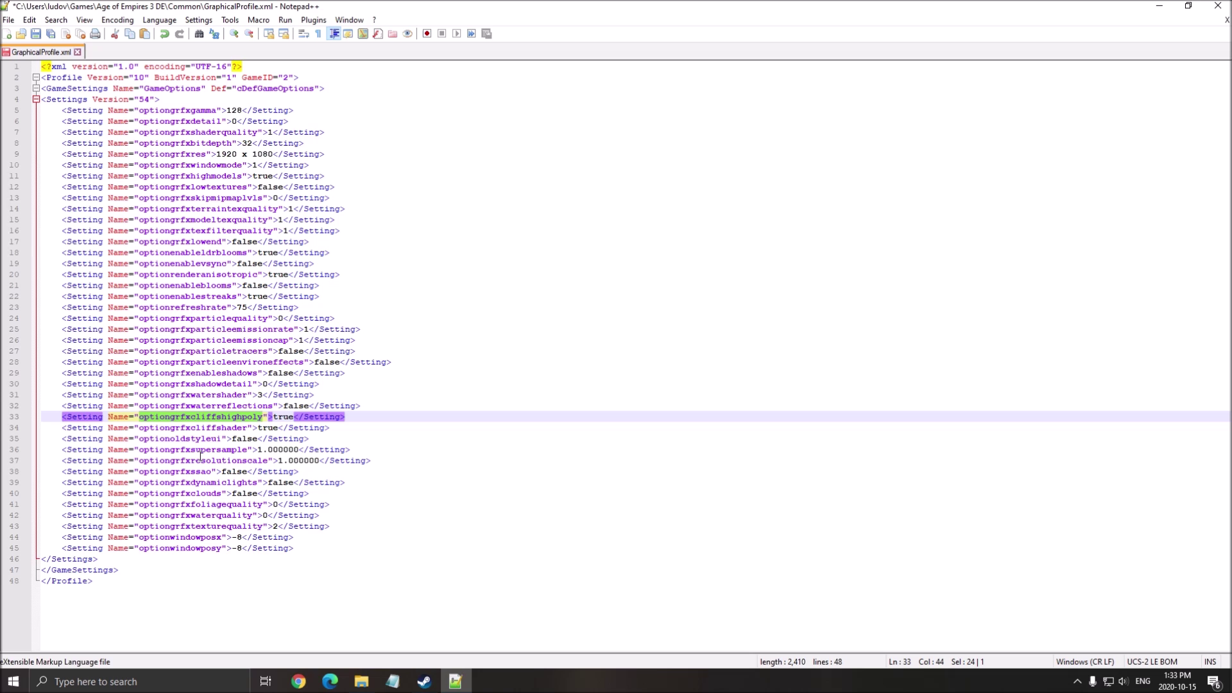
pyautogui.doubleClick(225, 429)
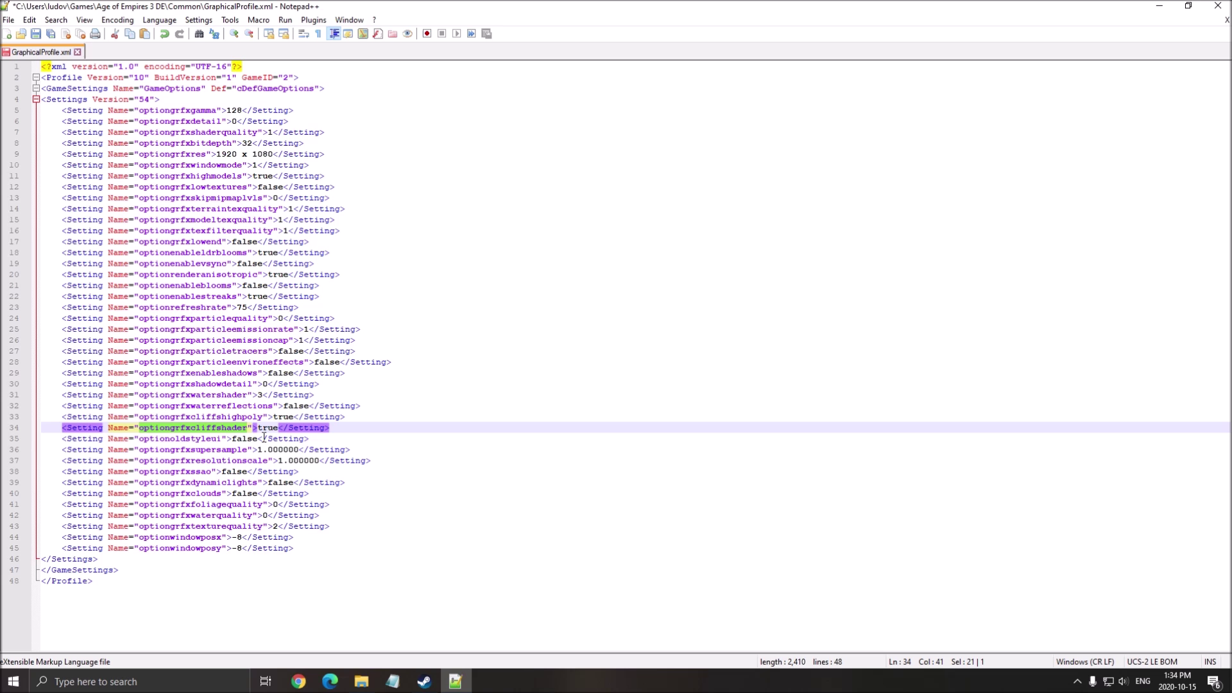
pyautogui.click(190, 319)
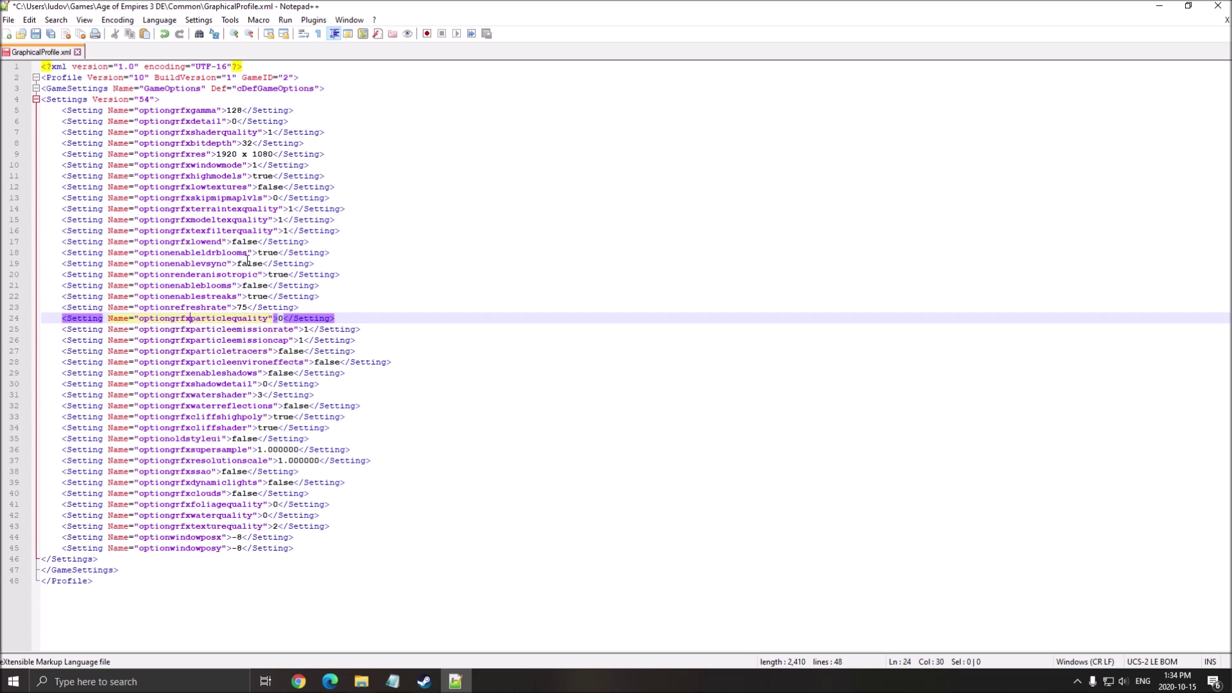
pyautogui.click(217, 187)
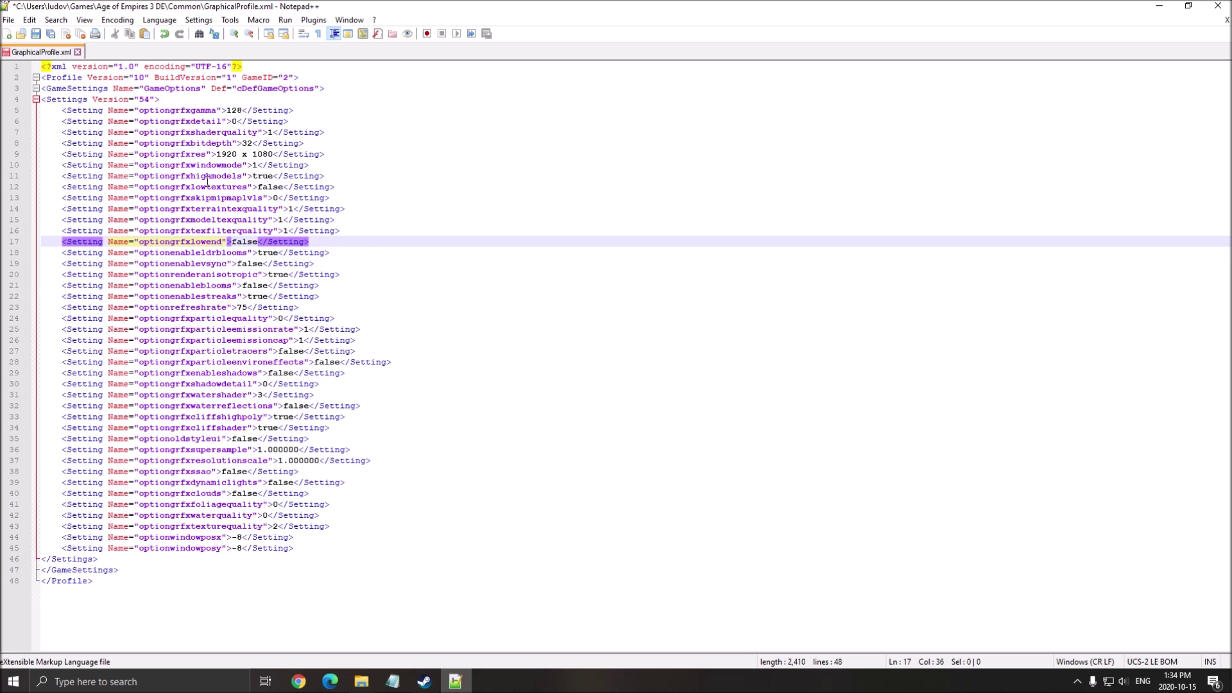
pyautogui.moveTo(201, 176); pyautogui.dragTo(231, 176)
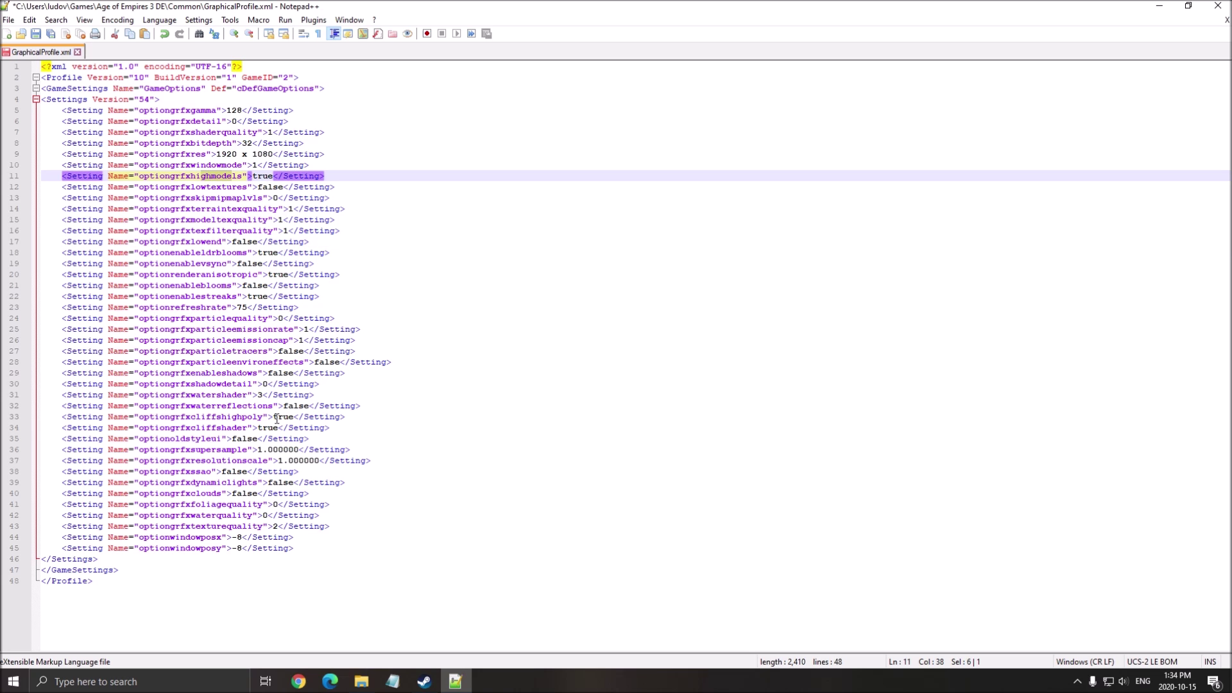
pyautogui.click(189, 373)
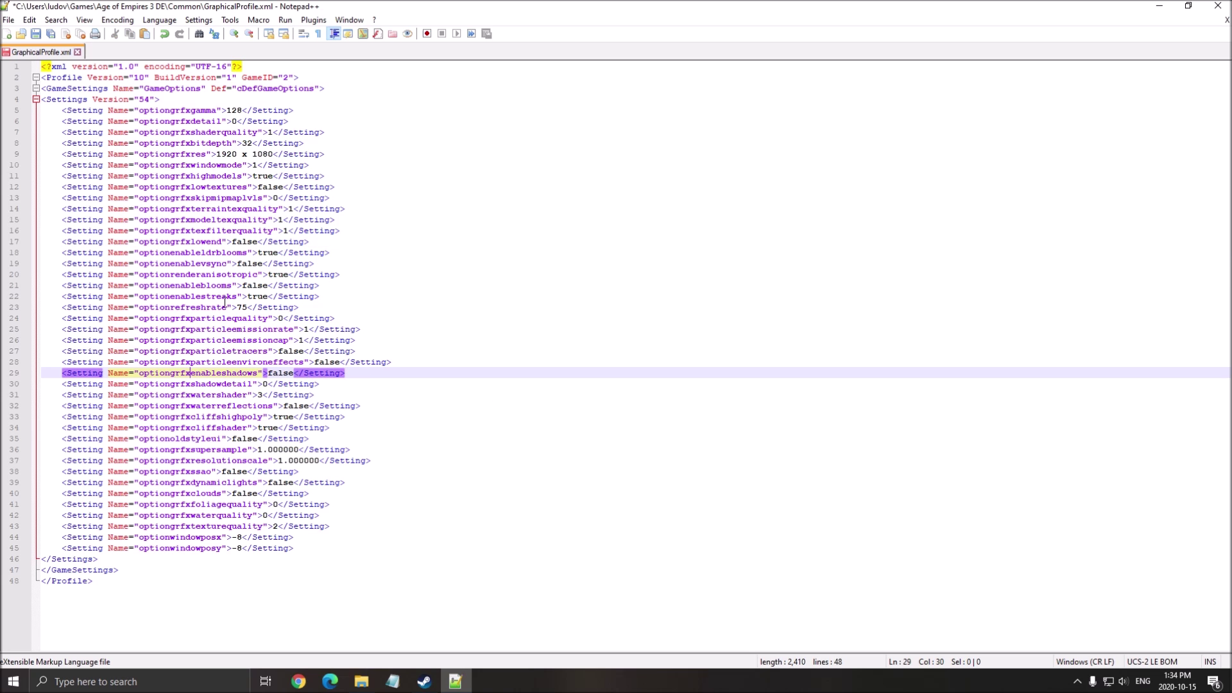
pyautogui.click(210, 275)
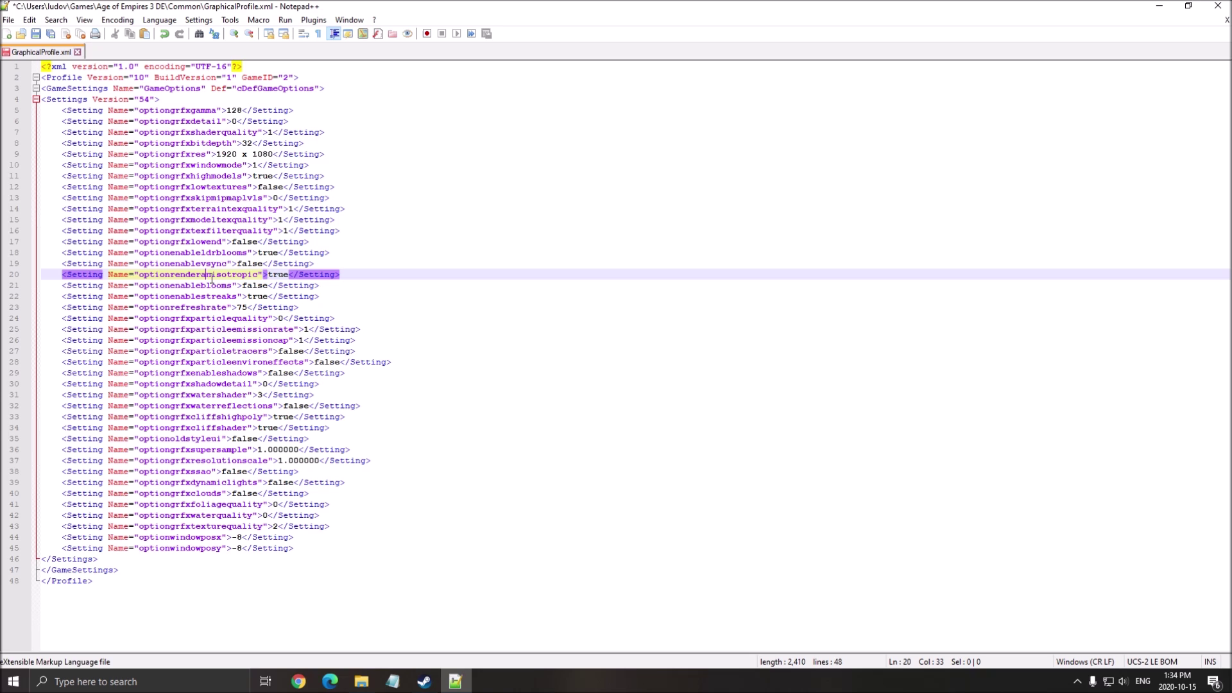
pyautogui.click(37, 34)
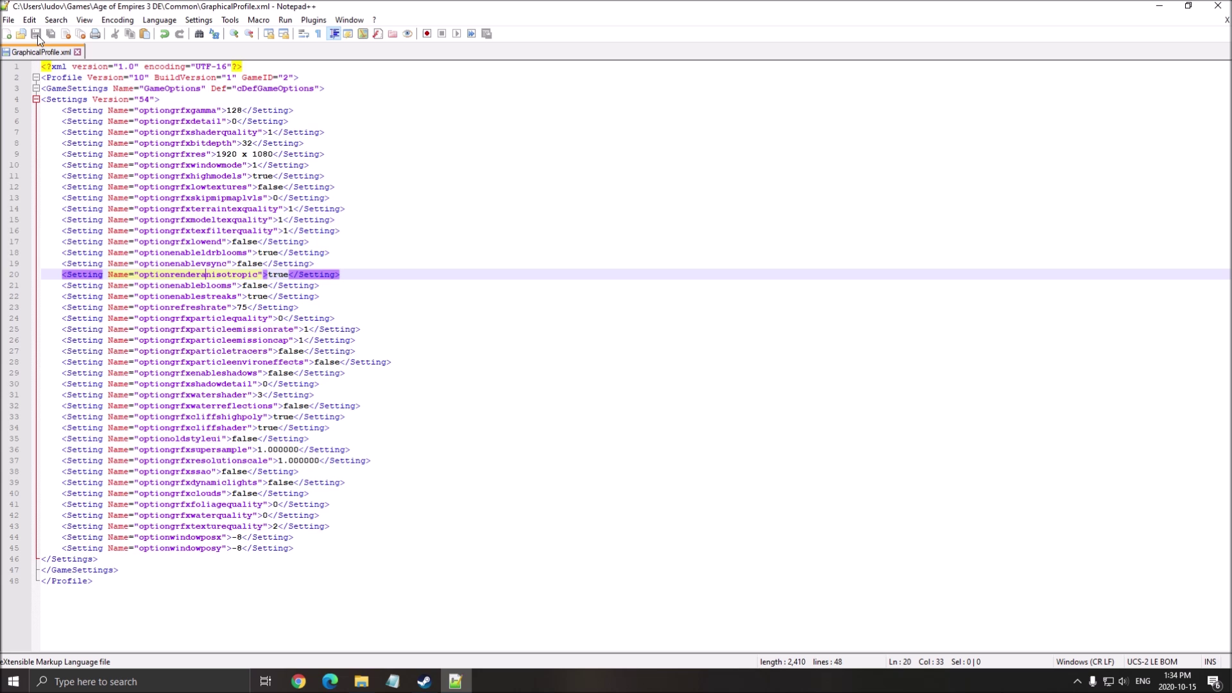
# Close Notepad++ and tick Read-only in GraphicalProfile's Properties, confirming with OK.
pyautogui.click(1217, 5)
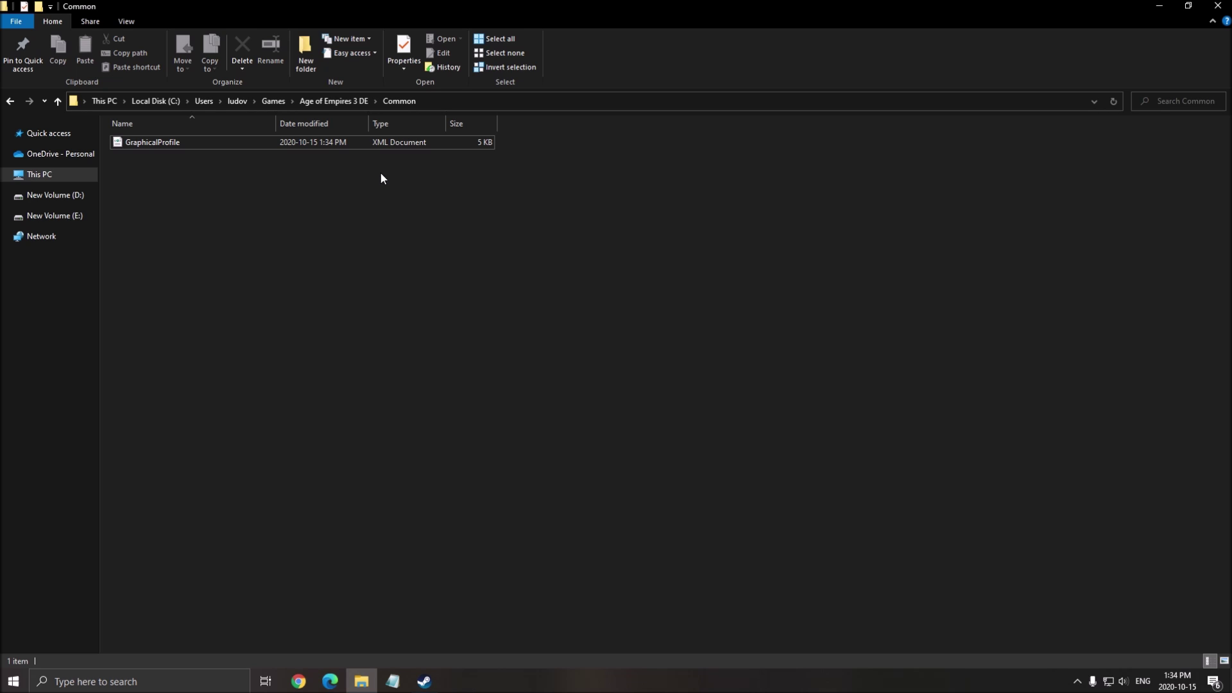
pyautogui.rightClick(189, 146)
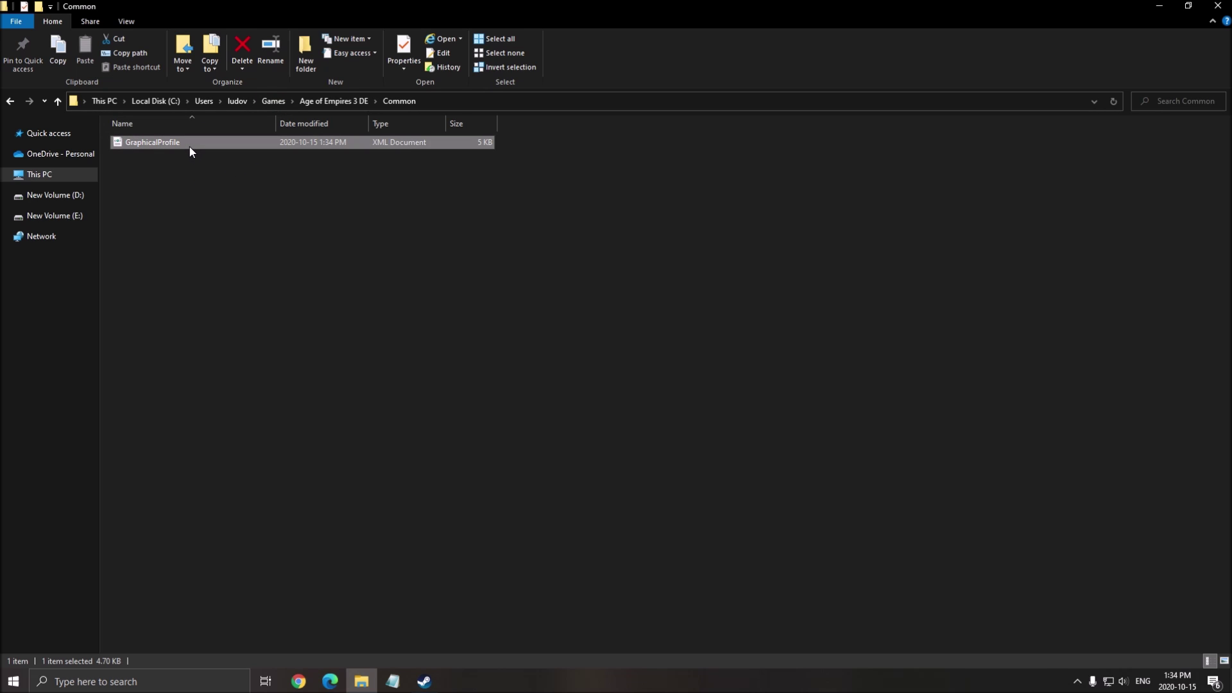
pyautogui.click(240, 434)
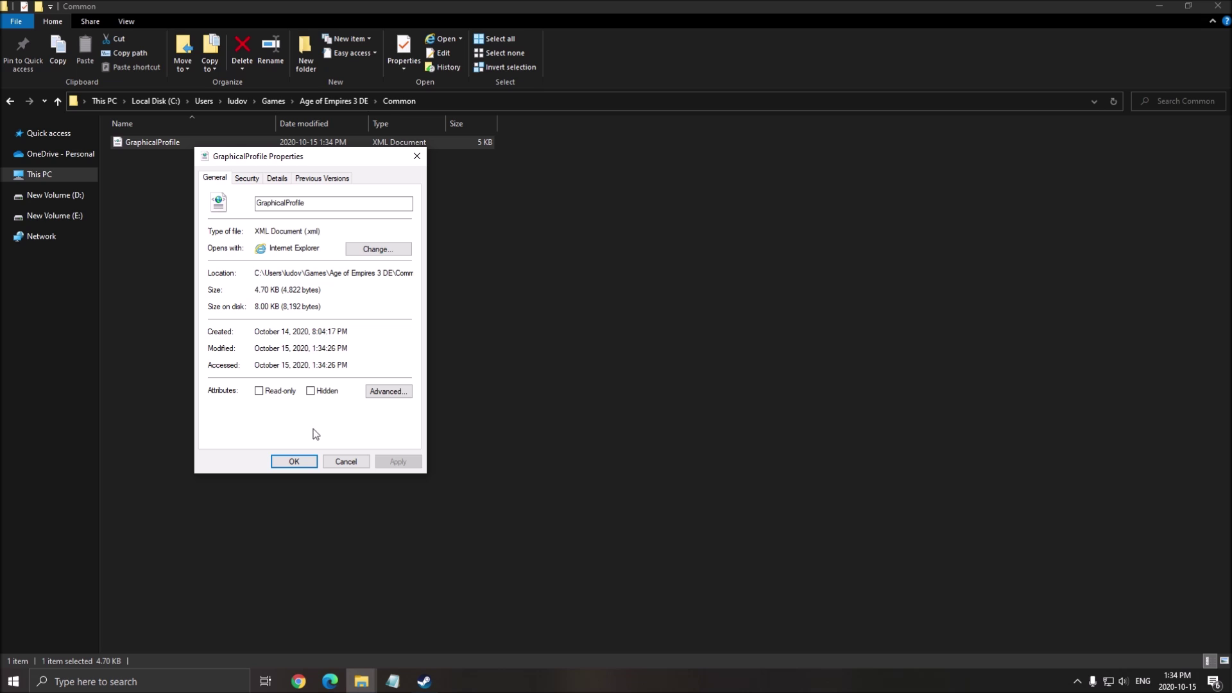
pyautogui.click(274, 392)
pyautogui.click(294, 461)
pyautogui.click(536, 425)
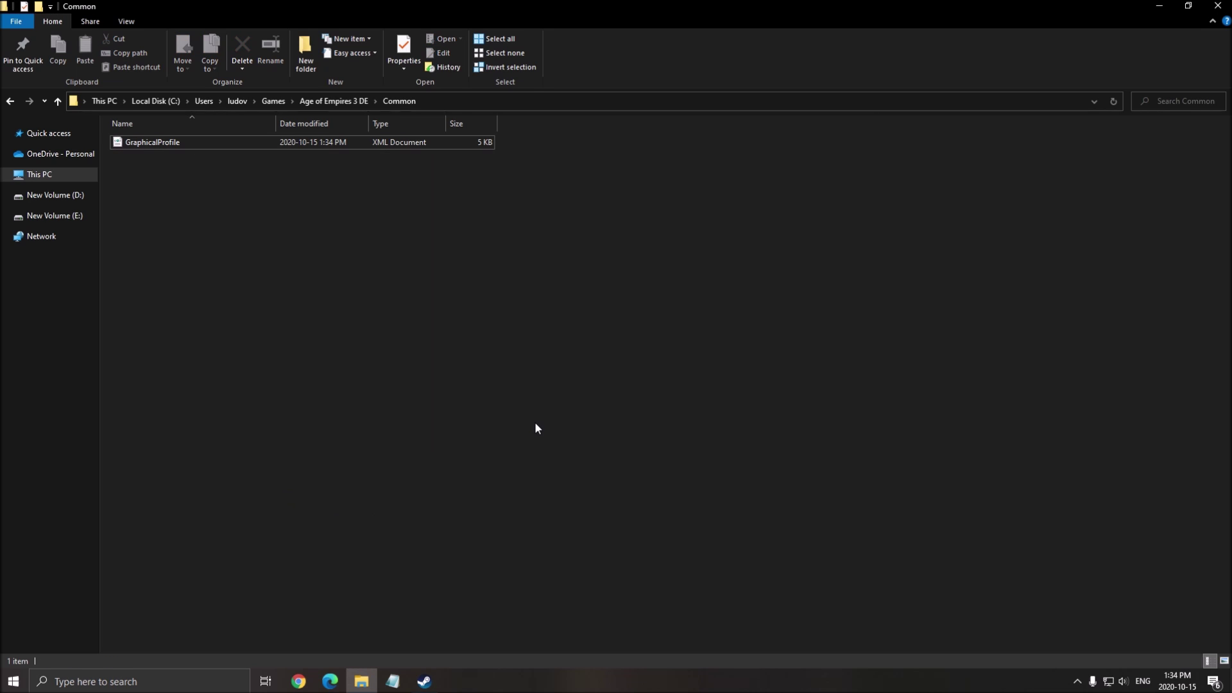